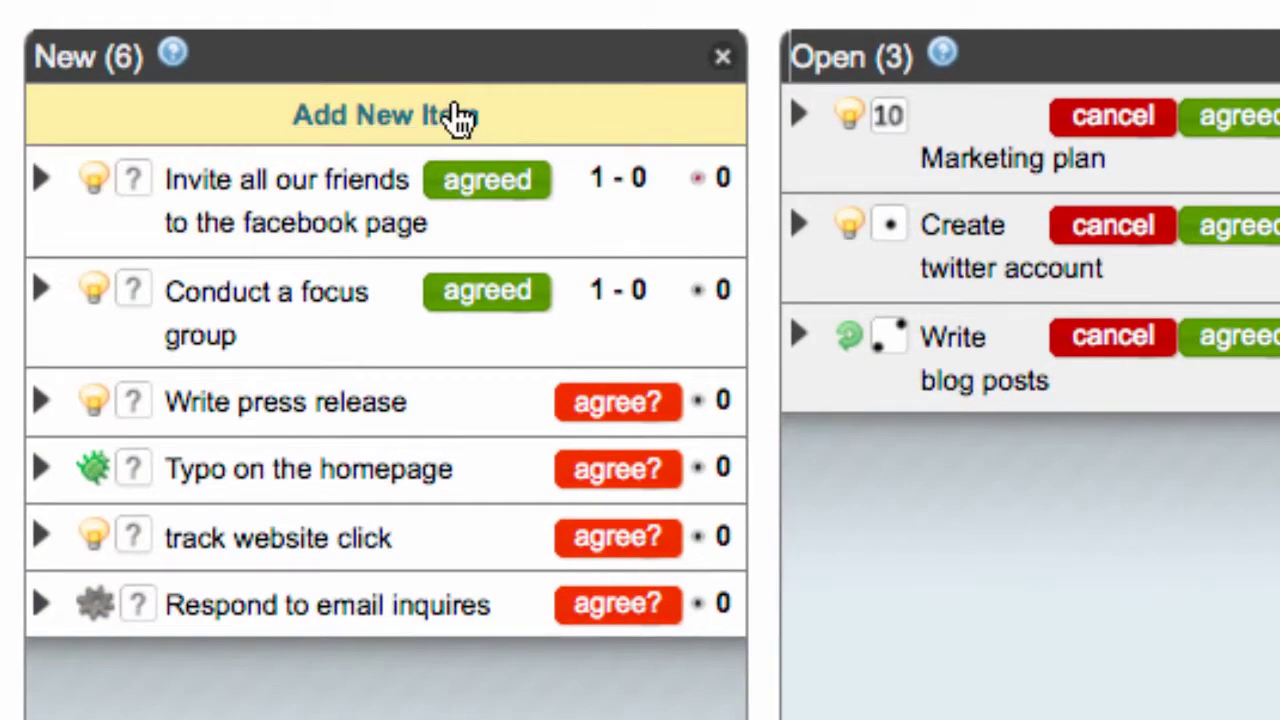
left_click(455, 114)
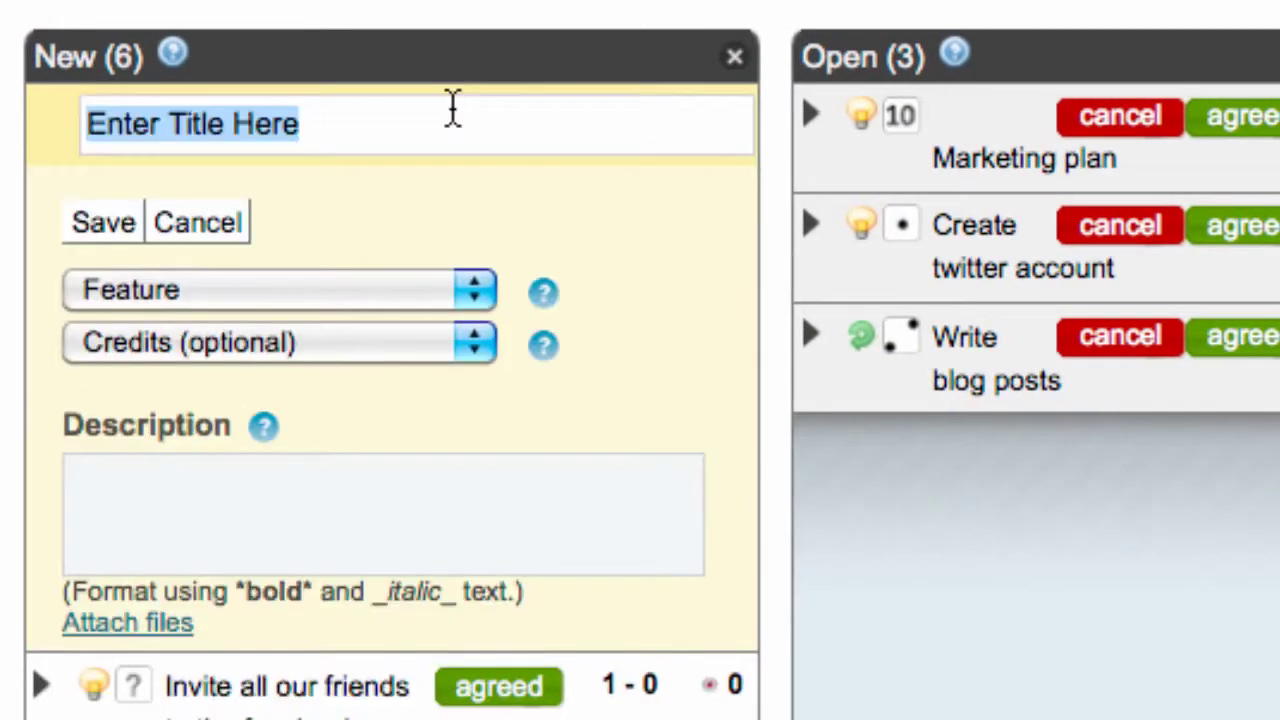
left_click(475, 300)
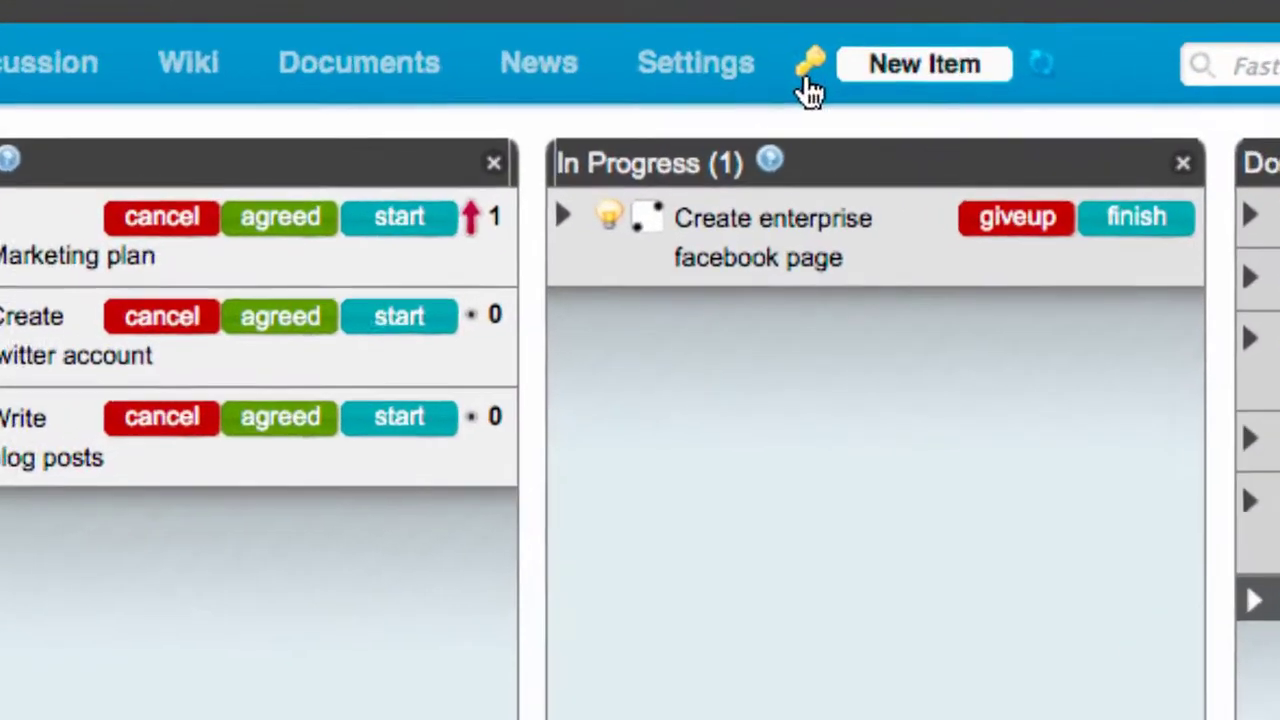
left_click(764, 91)
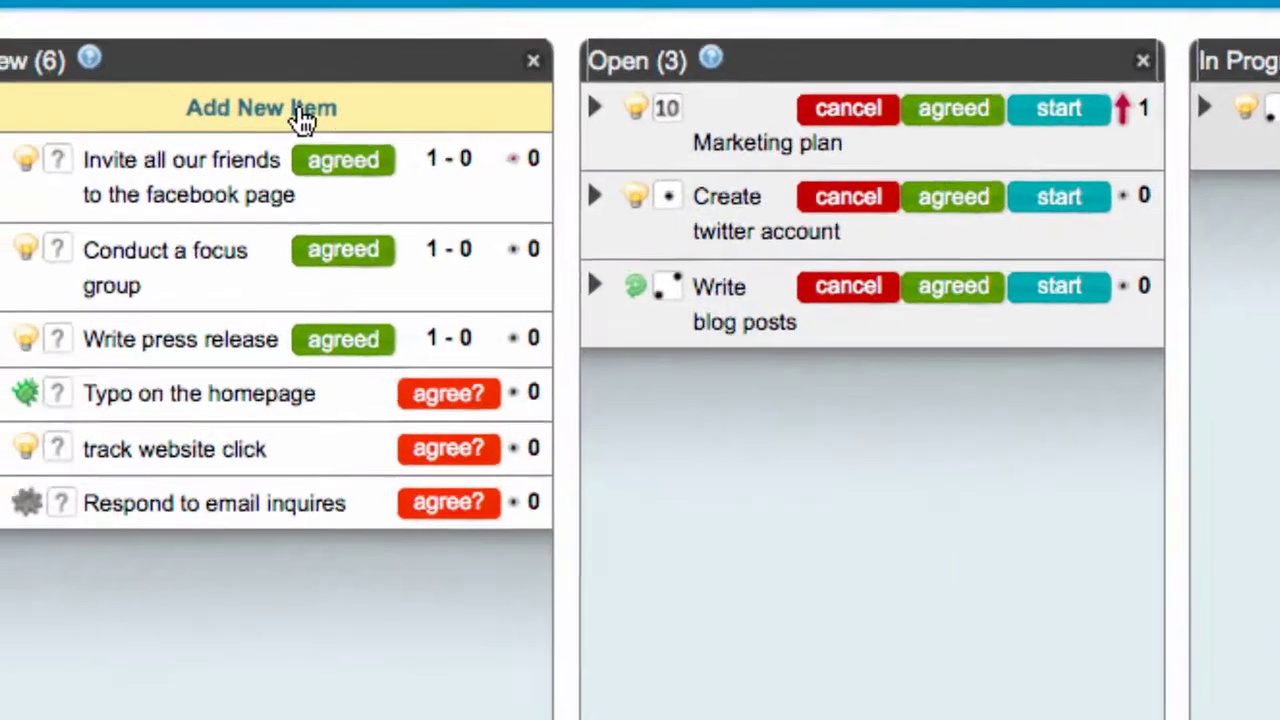
Step: Start a new item of type Feature titled "Create a really good tagline"
left_click(300, 118)
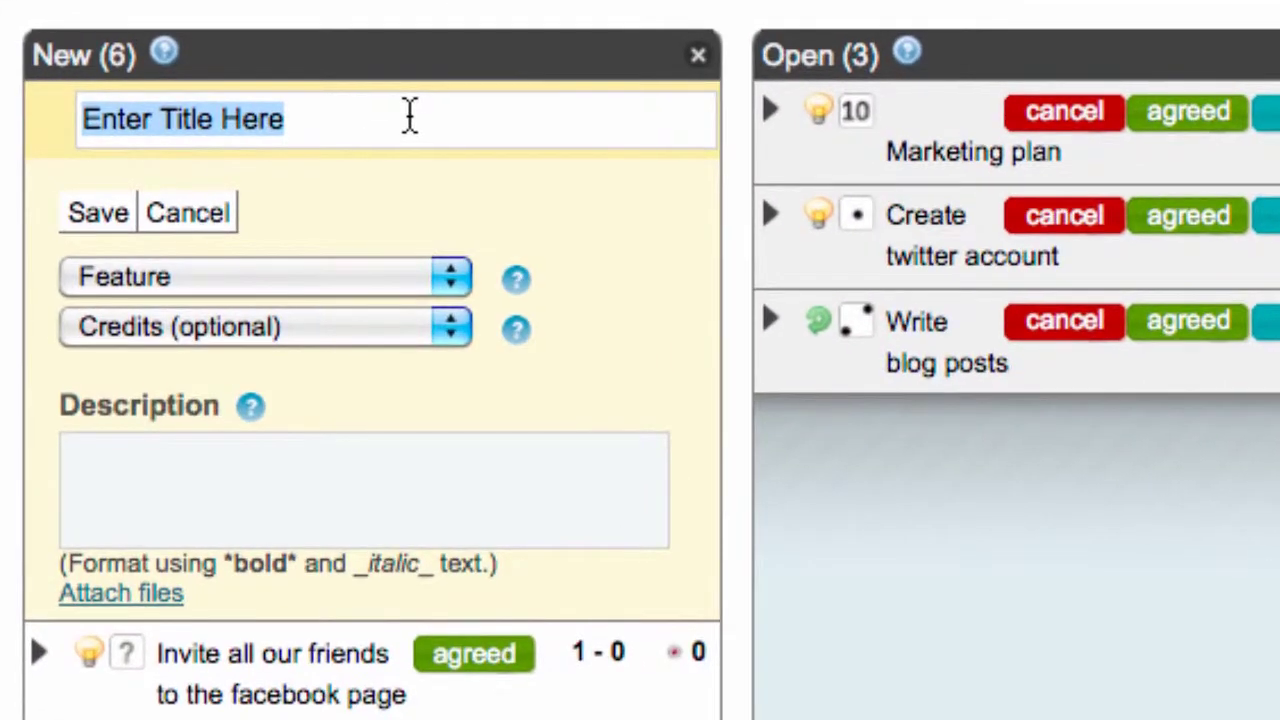
left_click(460, 282)
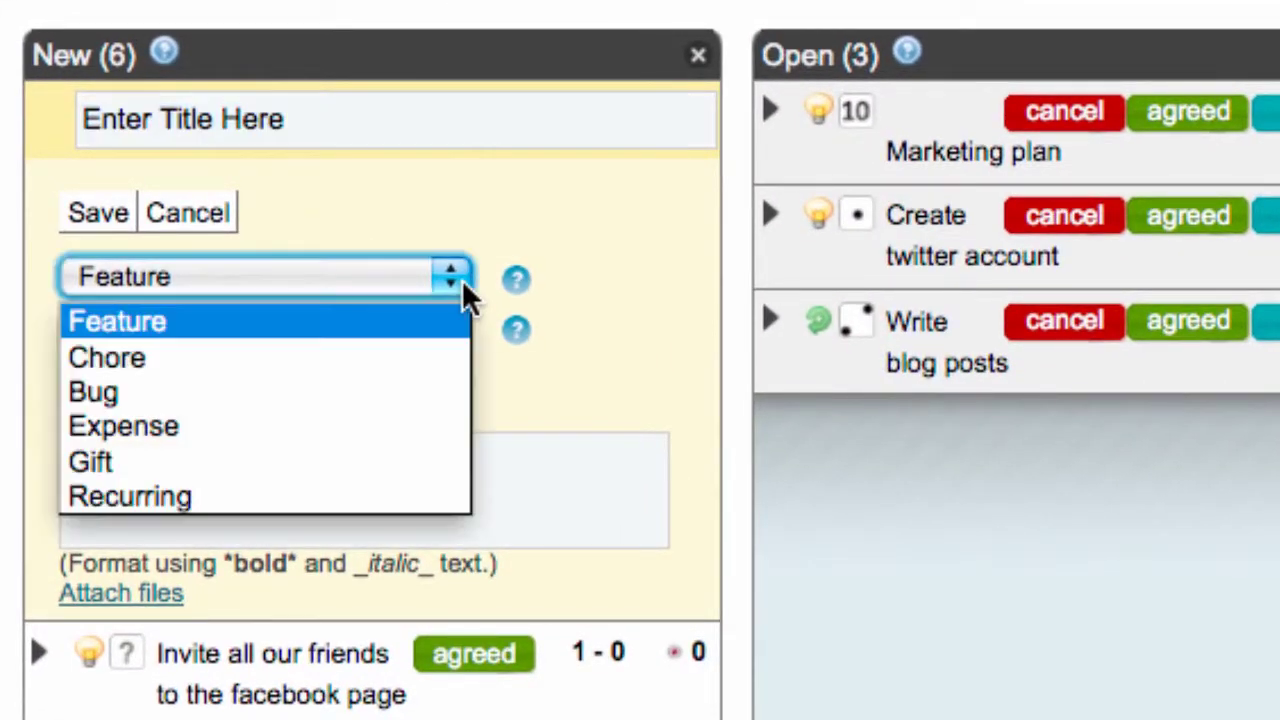
left_click(442, 320)
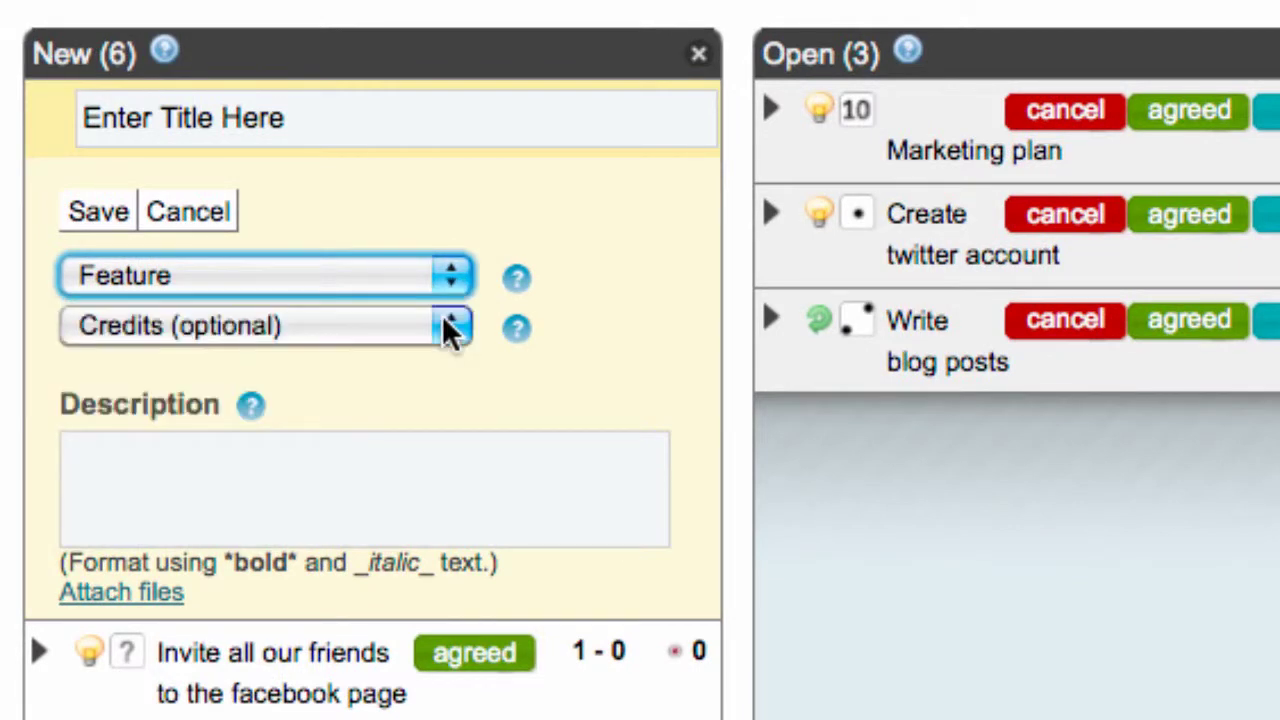
left_click(320, 120)
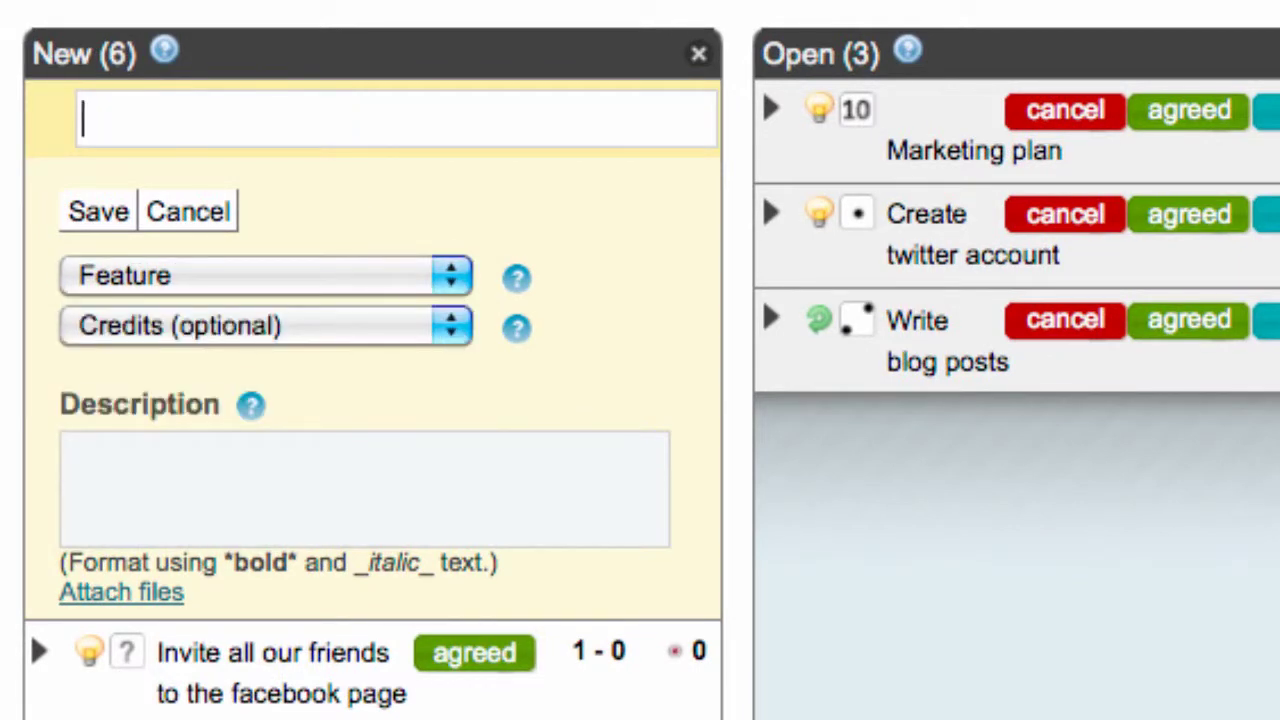
type("Create a really good tagline")
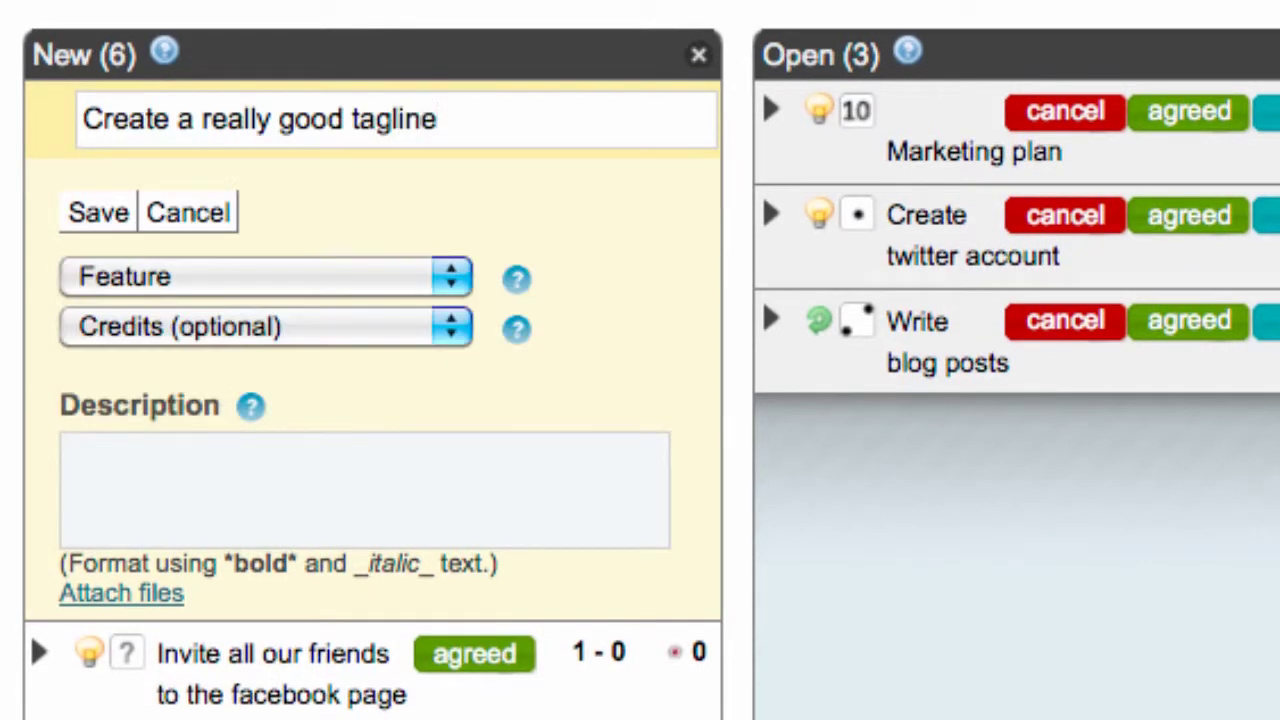
Step: Enter the description "As we market ourselves to the world we need to have a great summary of what we do in a catchy tagline."
key("Tab")
type("As we")
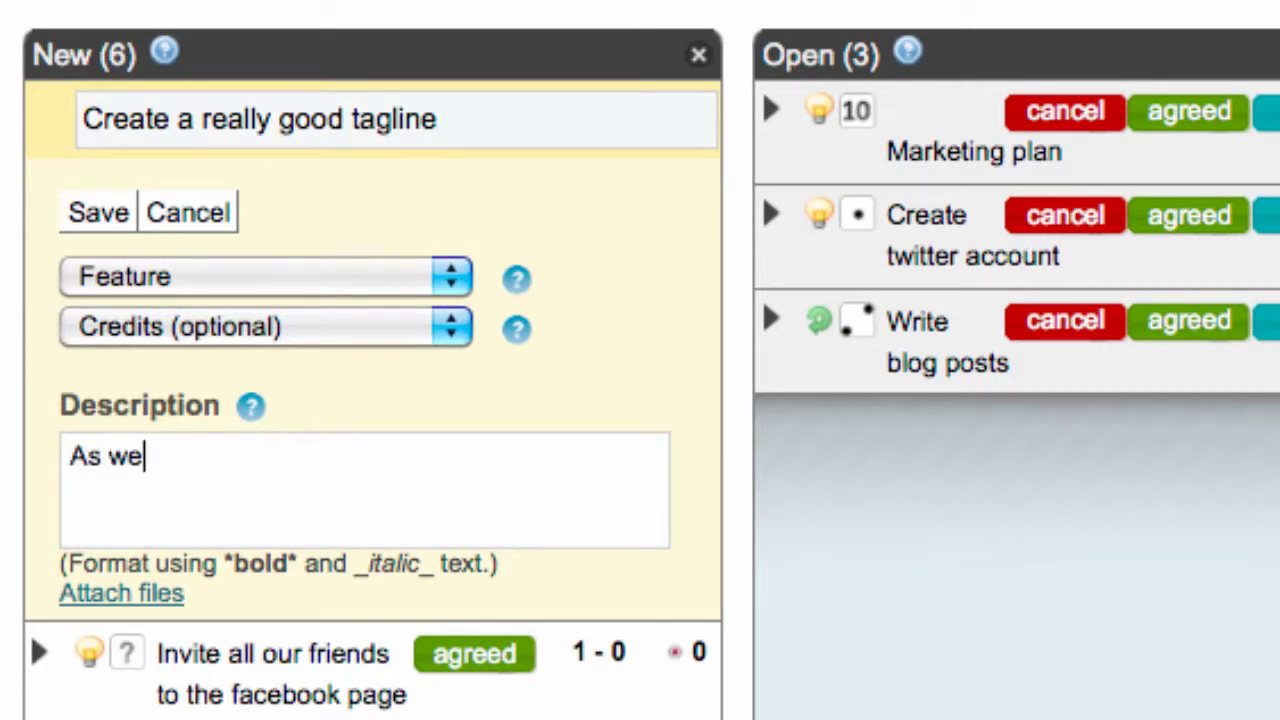
type(" market ourselves to the world we need to have a great summary of what we do in a catchy tagline")
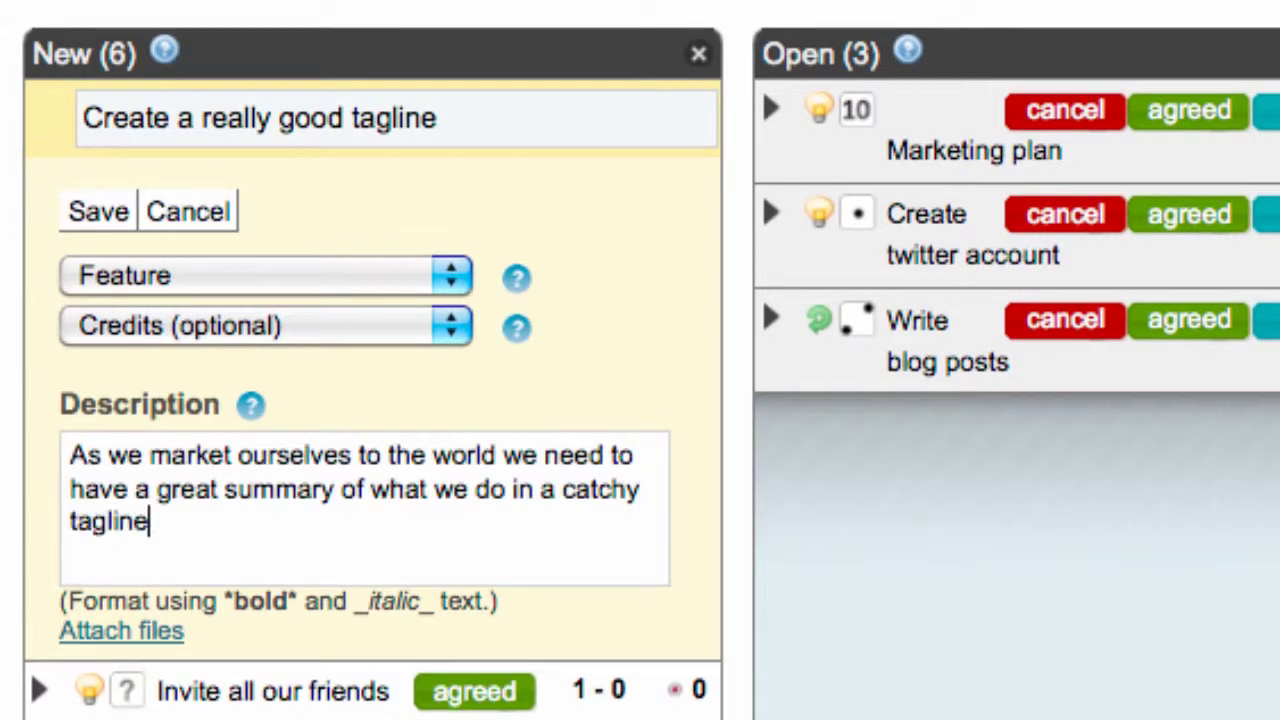
type(".")
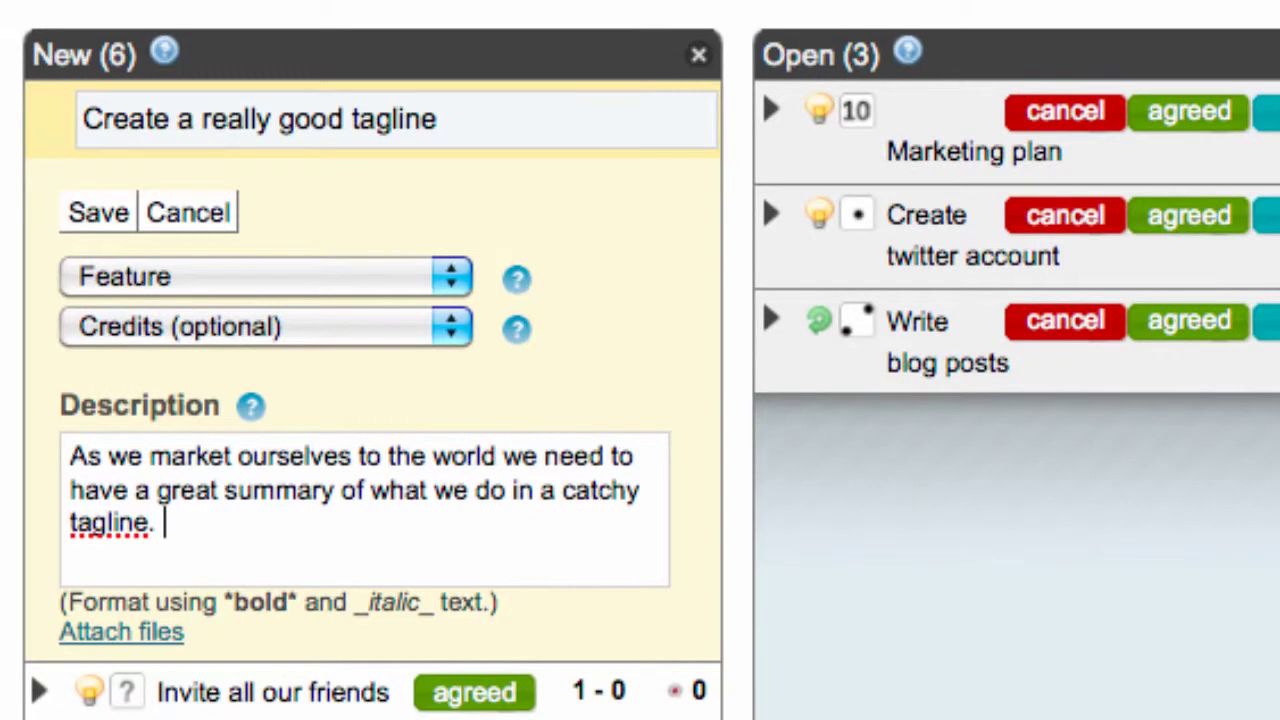
Step: Keep the tagline item's type as Feature, set its estimate to 900 credits and save it
left_click(446, 276)
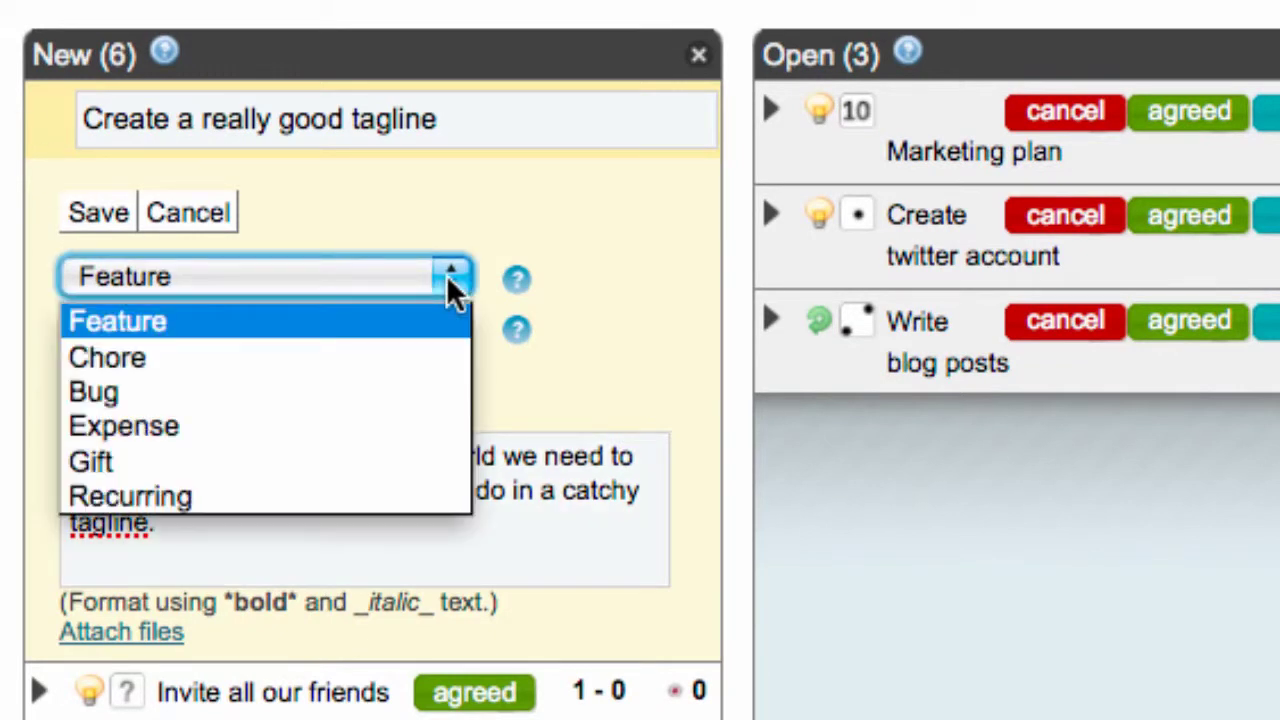
left_click(447, 280)
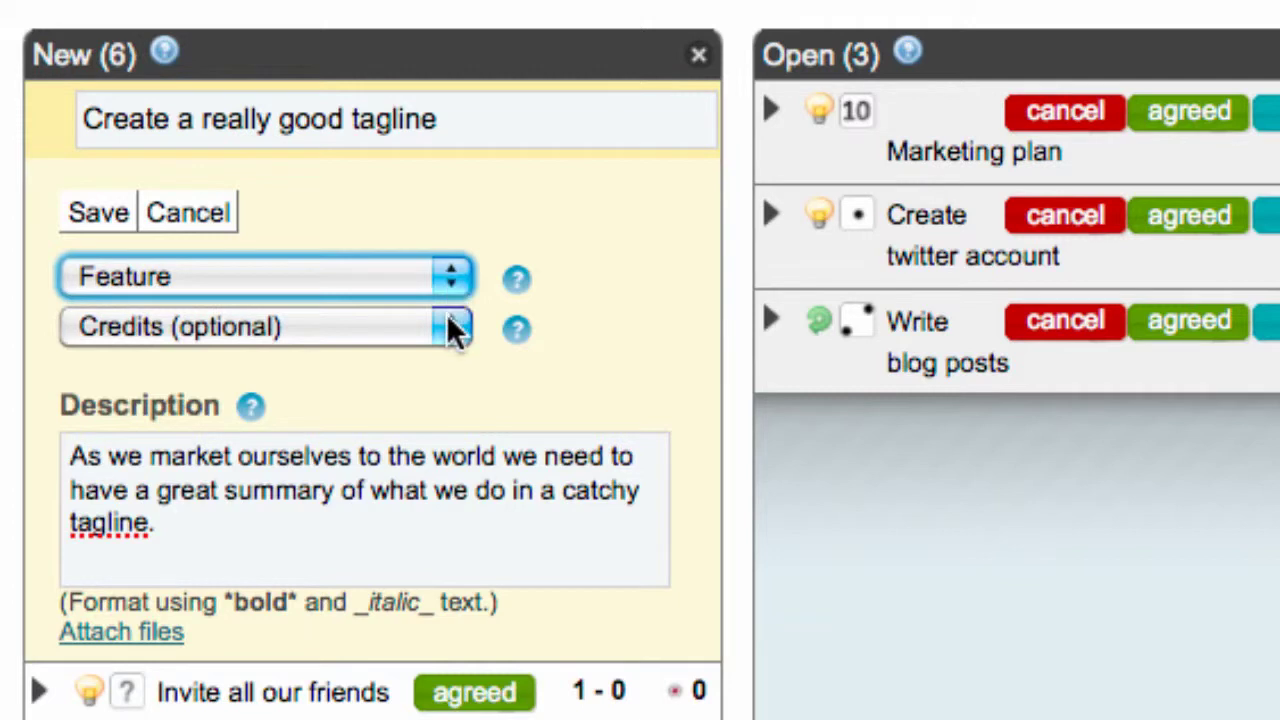
left_click(447, 318)
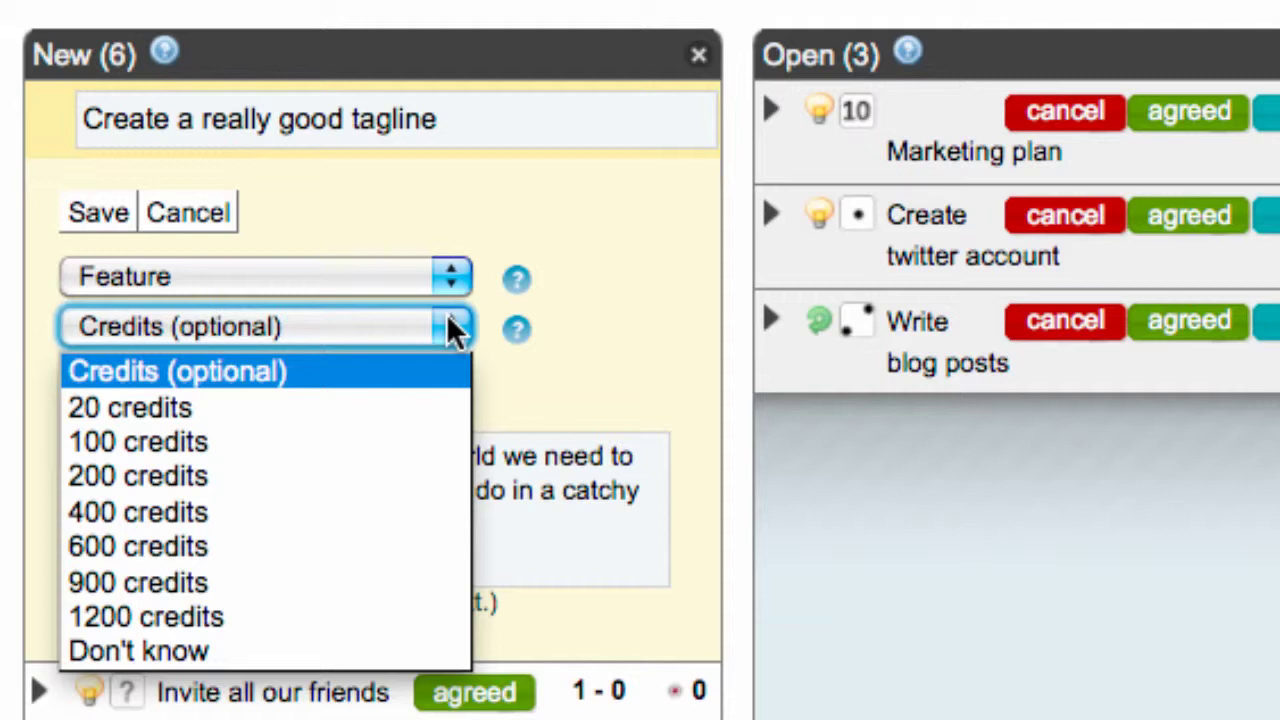
left_click(397, 580)
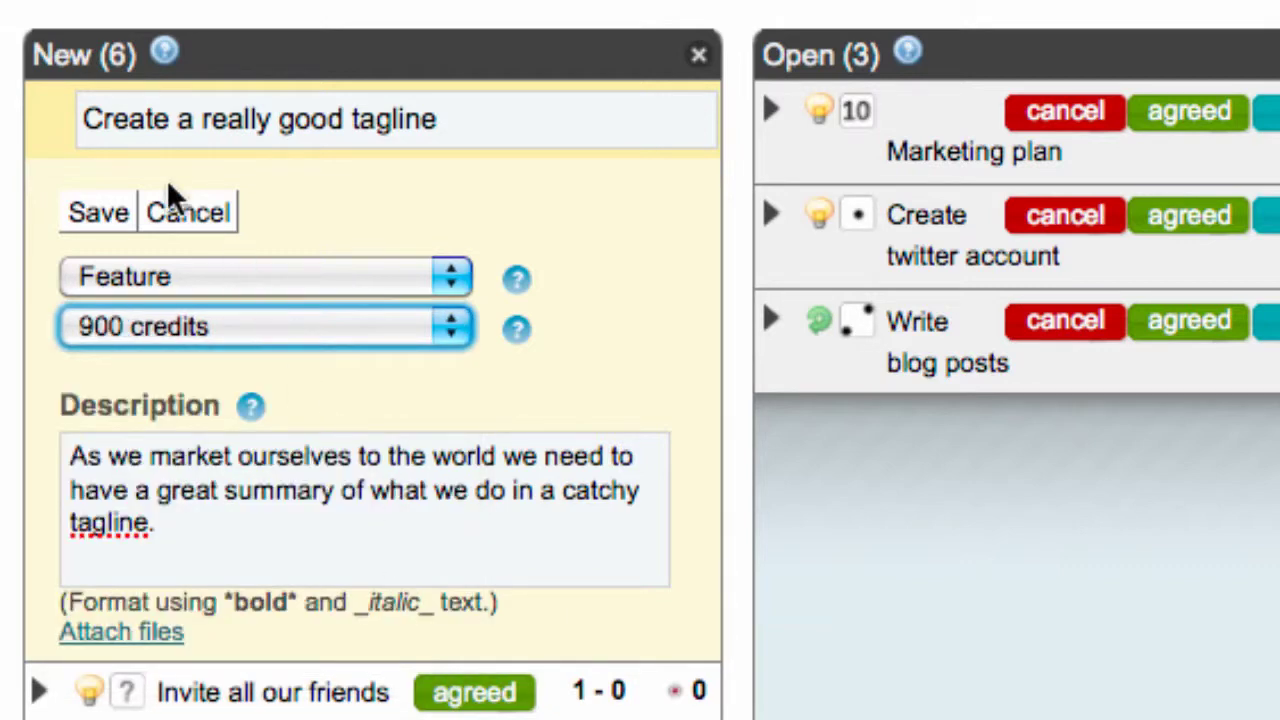
left_click(94, 206)
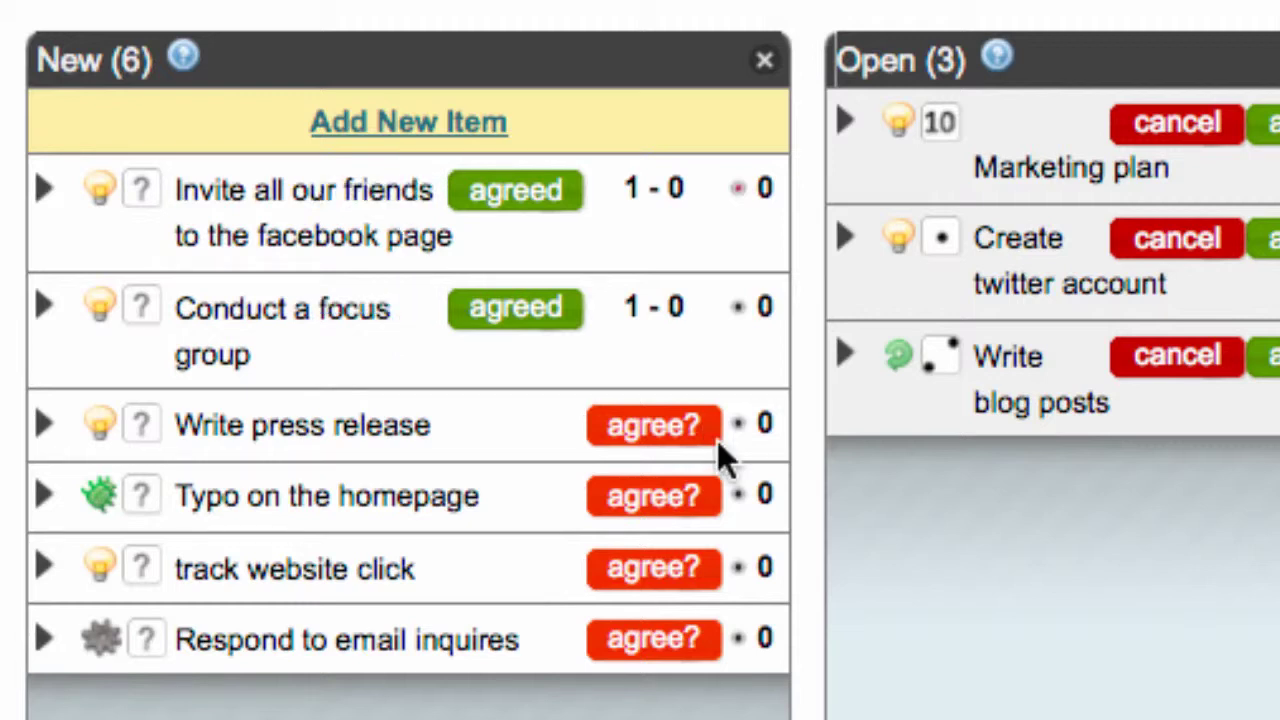
Step: Vote agree on "Write press release" and block "track website click" with the comment "this is a waste of time and money, no way"
left_click(715, 438)
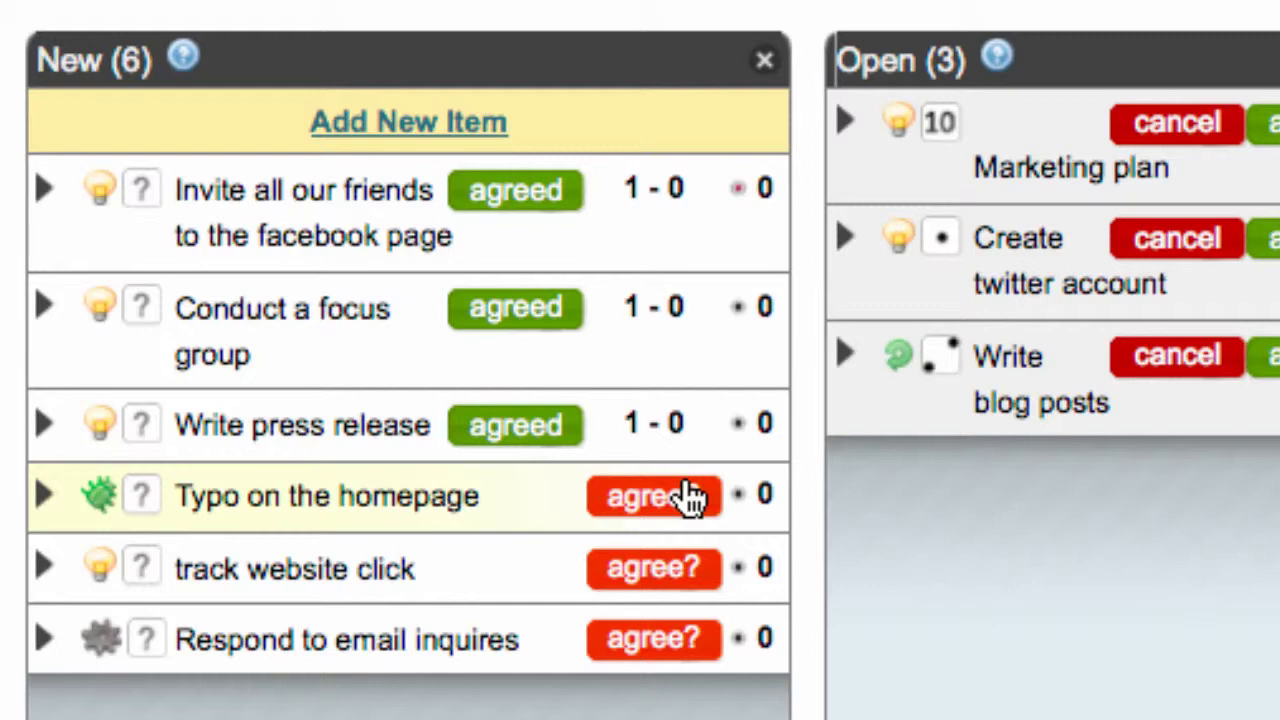
mouse_move(690, 497)
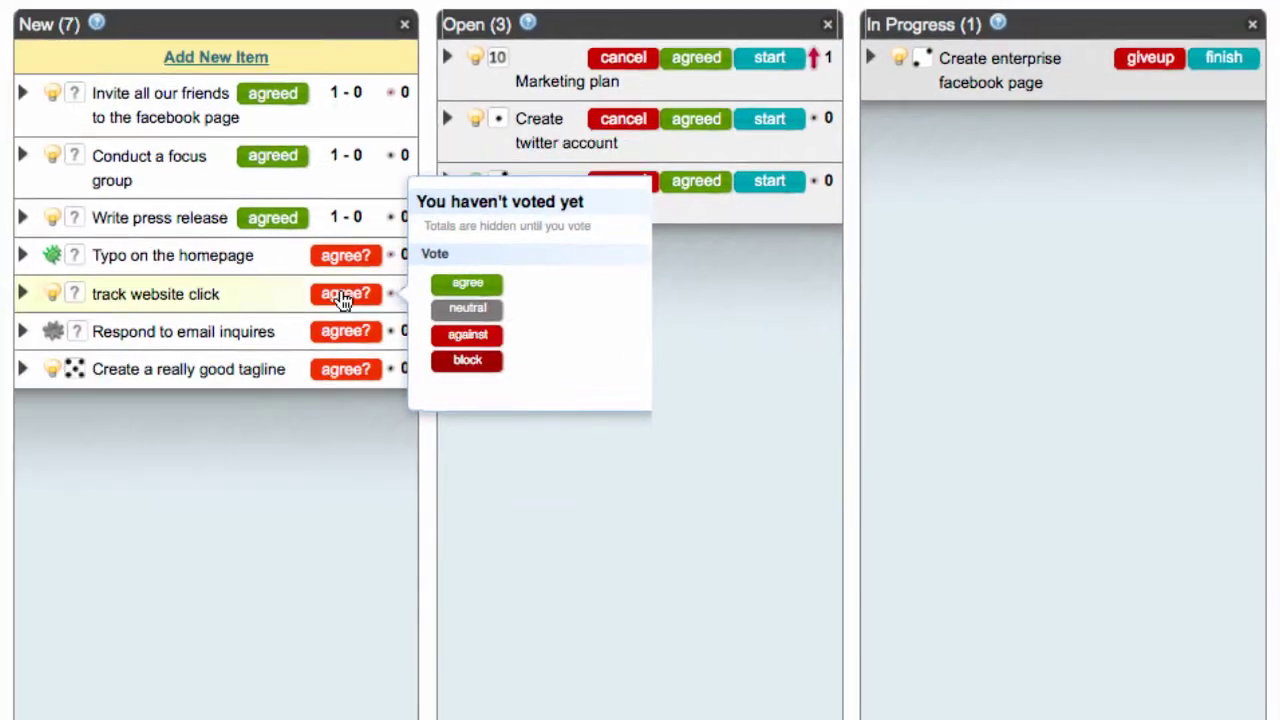
left_click(483, 361)
left_click(691, 374)
type("this is a waste of time and money, no way")
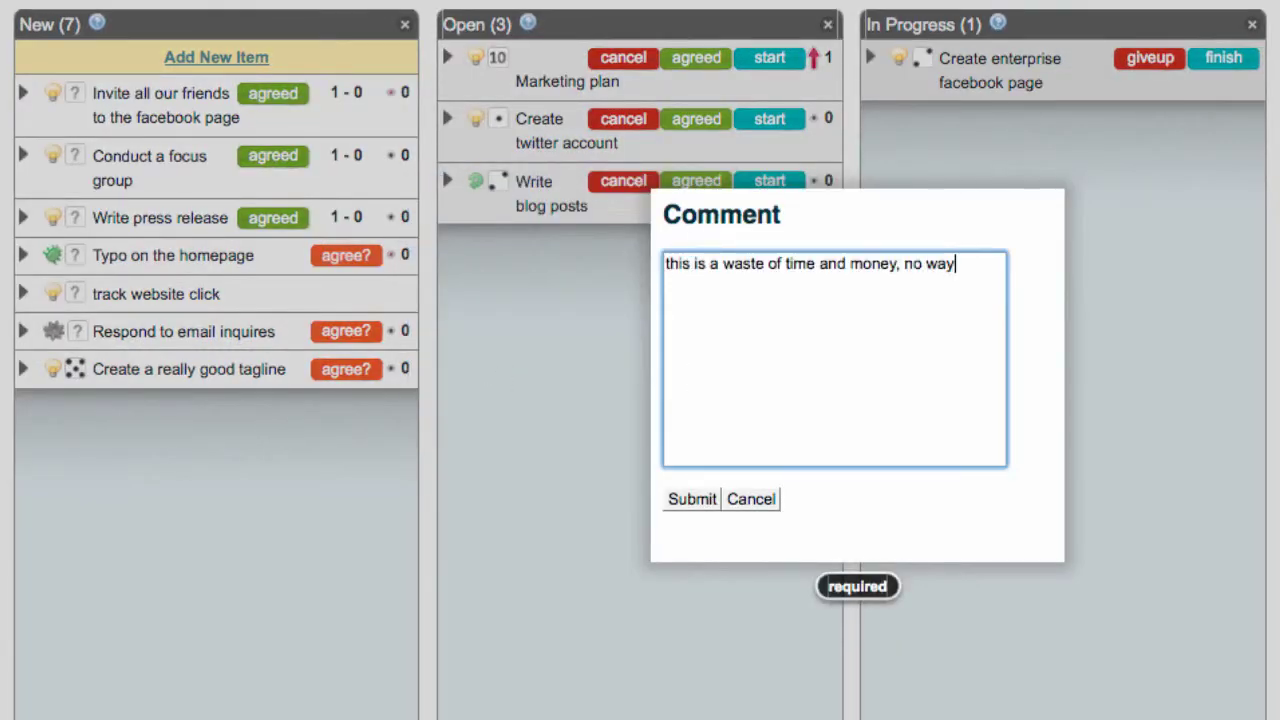
left_click(694, 500)
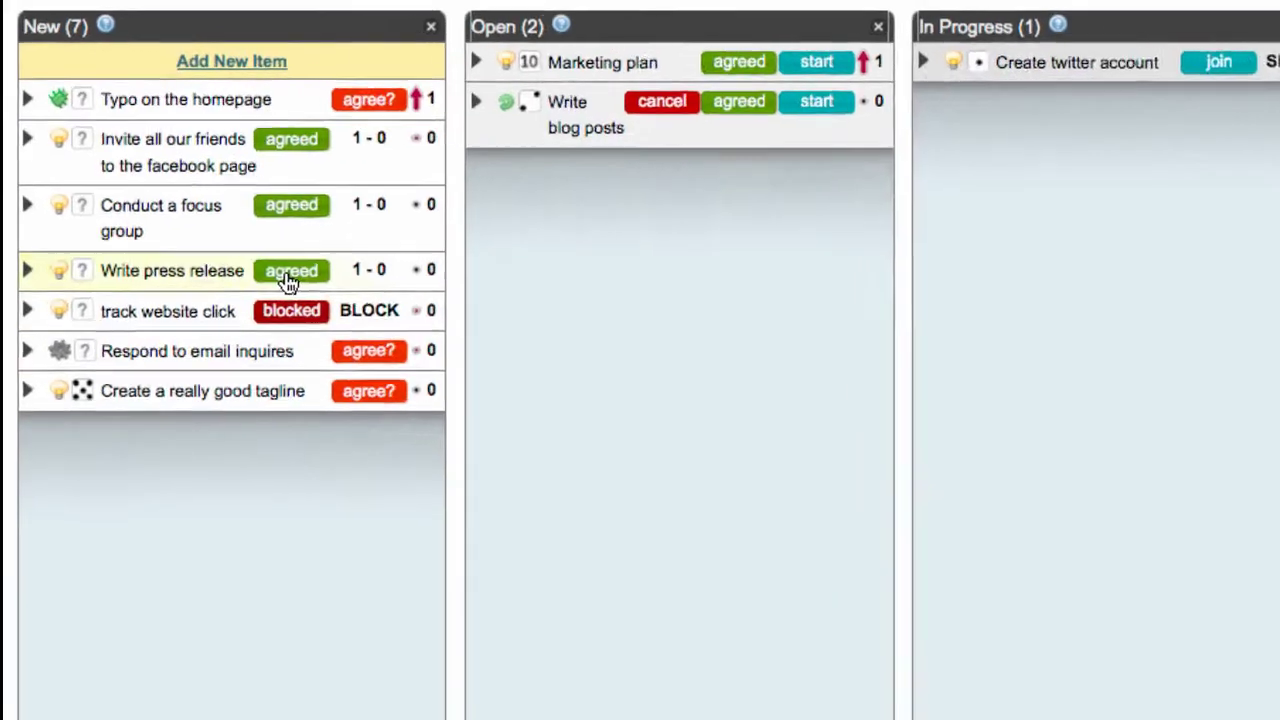
Step: View the vote details and voting history of the "Write press release" item
left_click(270, 255)
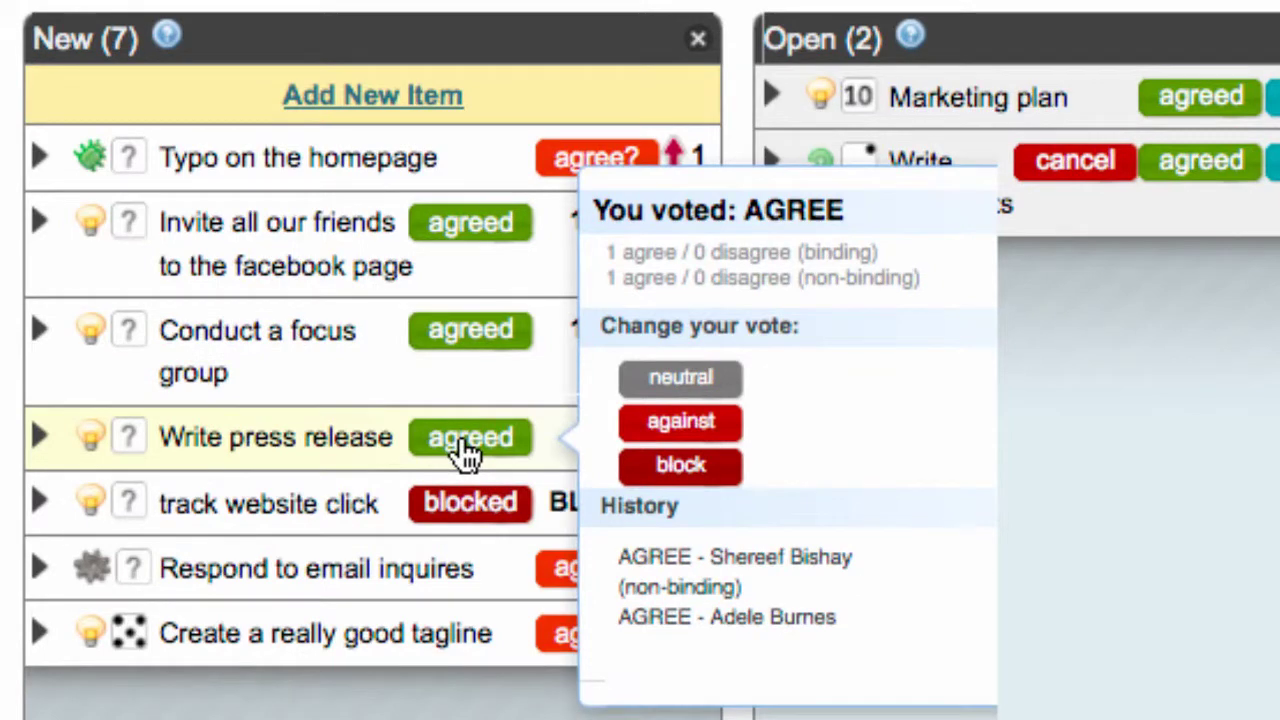
left_click(1163, 457)
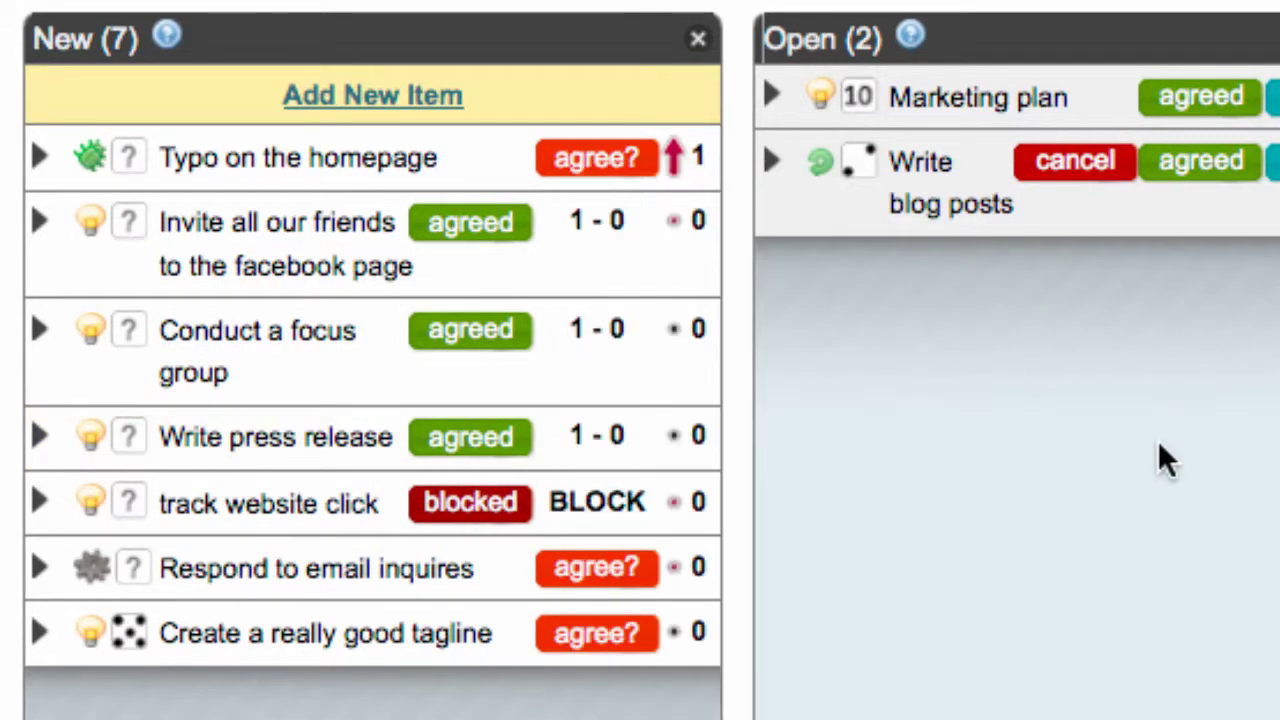
Step: Prioritize "Respond to email inquires" as neutral and "Typo on the homepage" as up
left_click(462, 350)
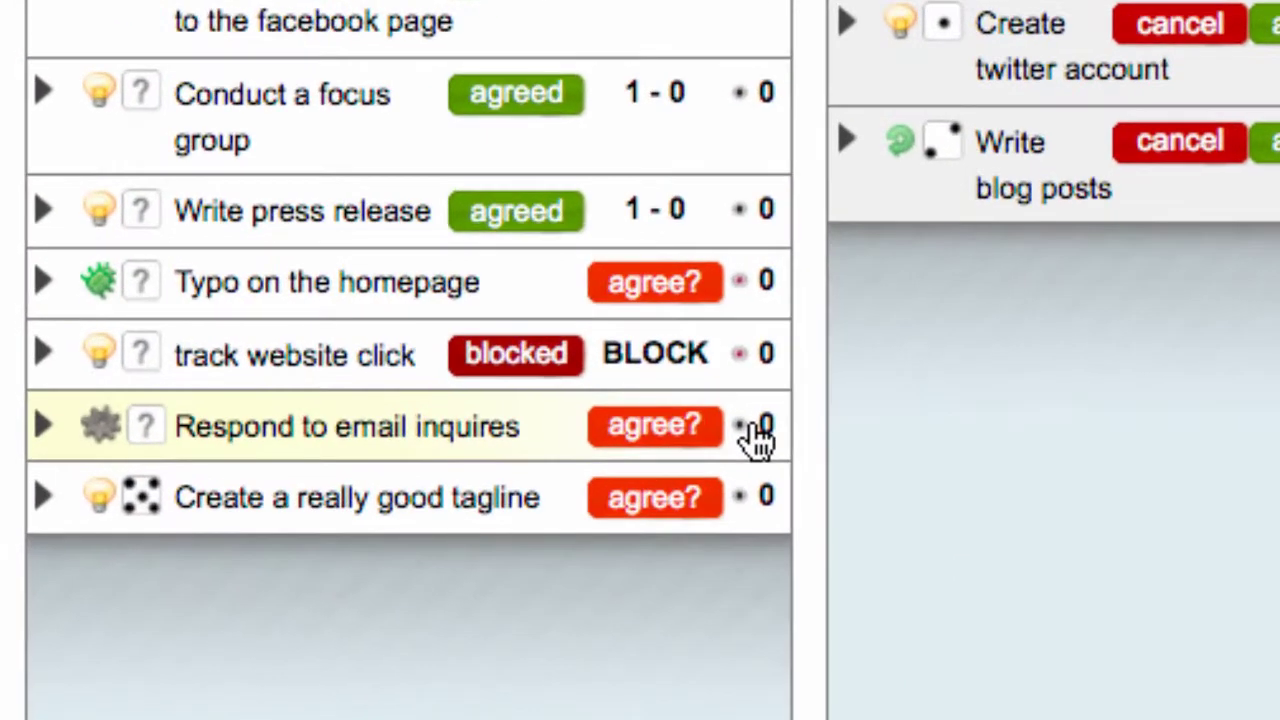
left_click(584, 396)
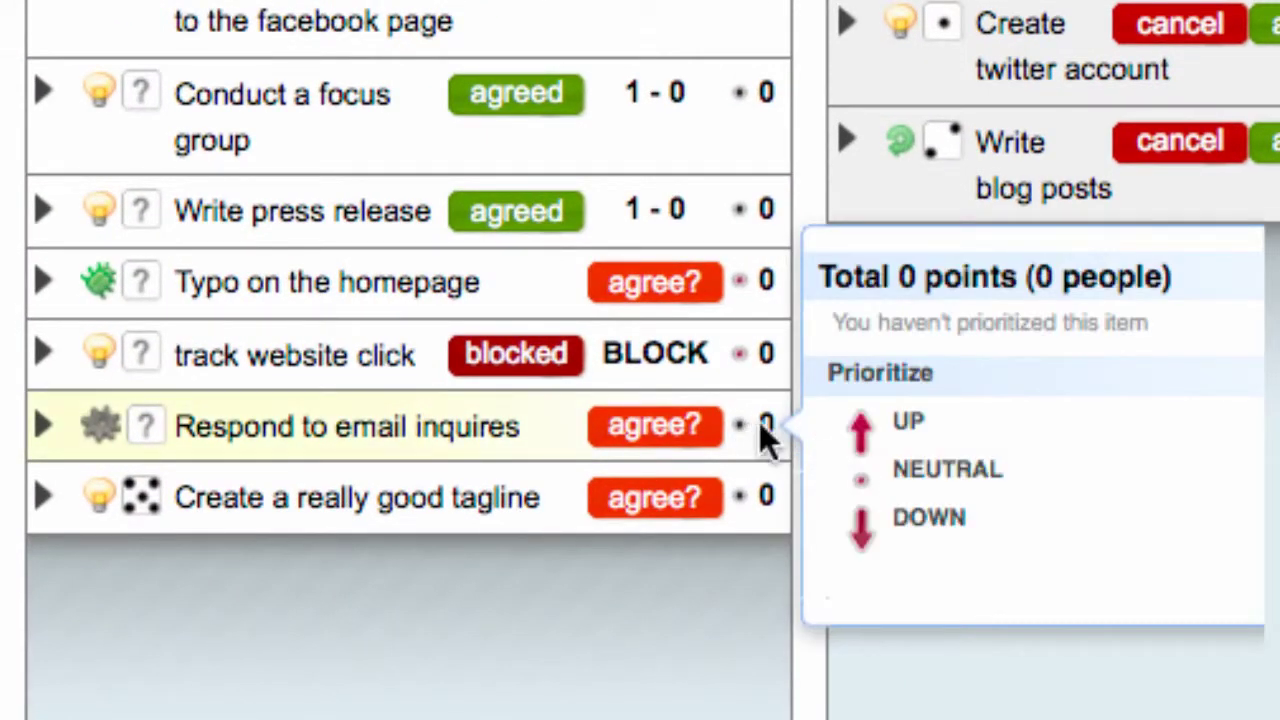
left_click(863, 480)
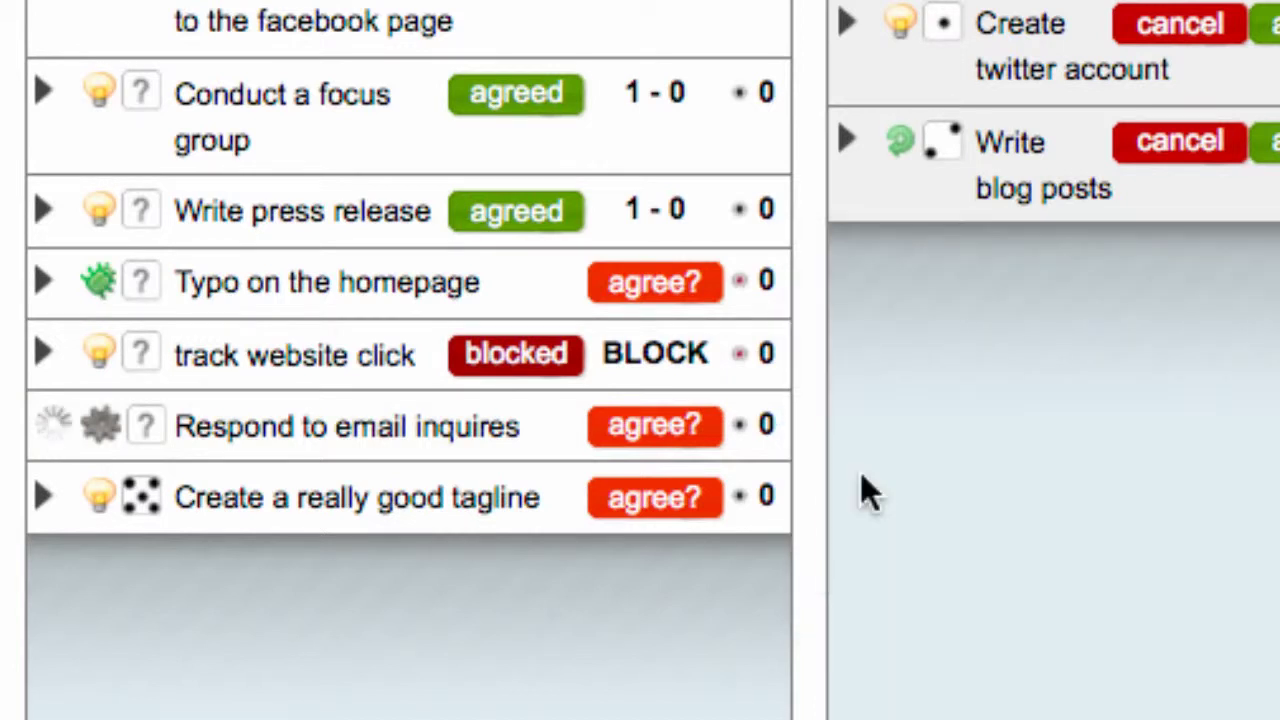
left_click(740, 283)
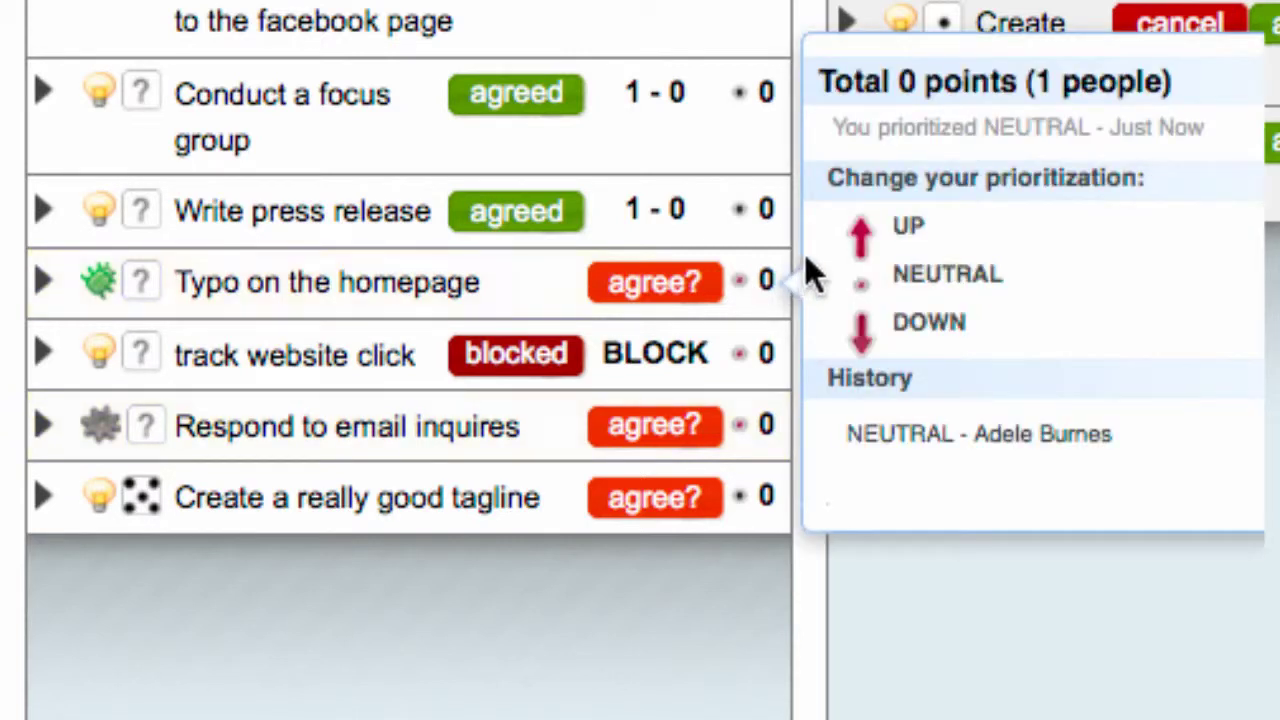
left_click(864, 245)
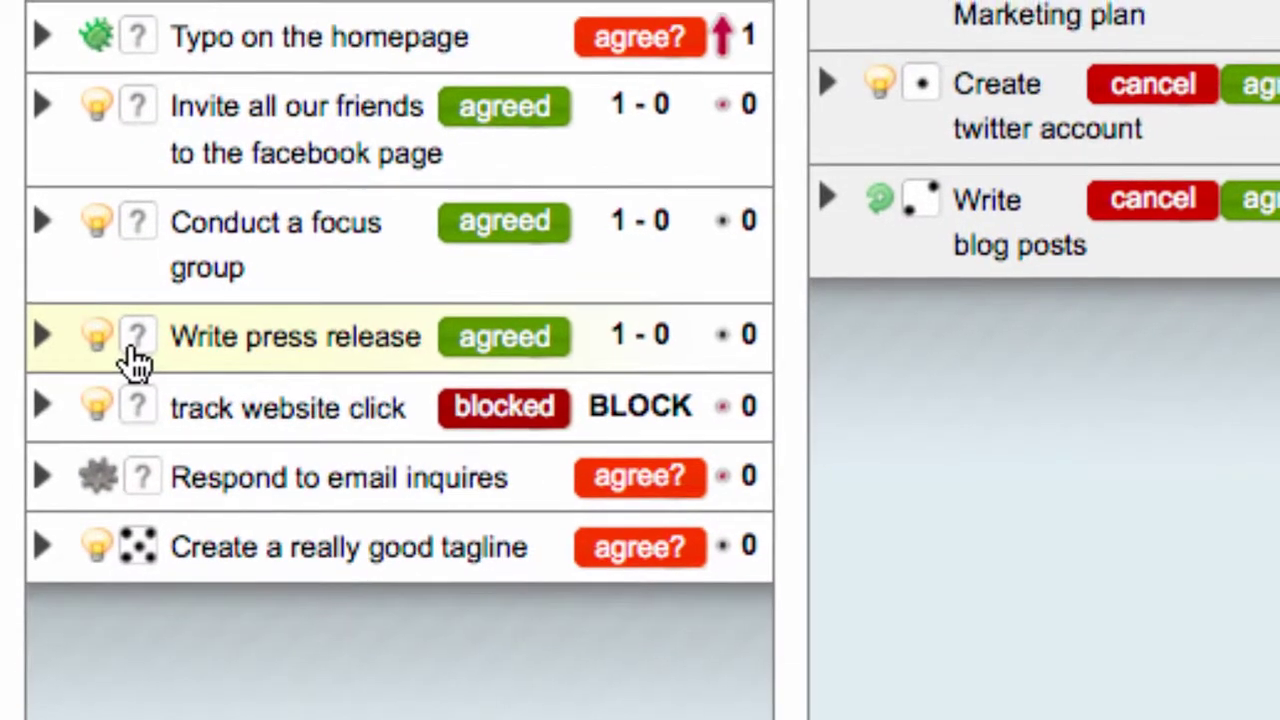
Step: View the credit estimate options and estimate history of the "Create a really good tagline" item
left_click(134, 298)
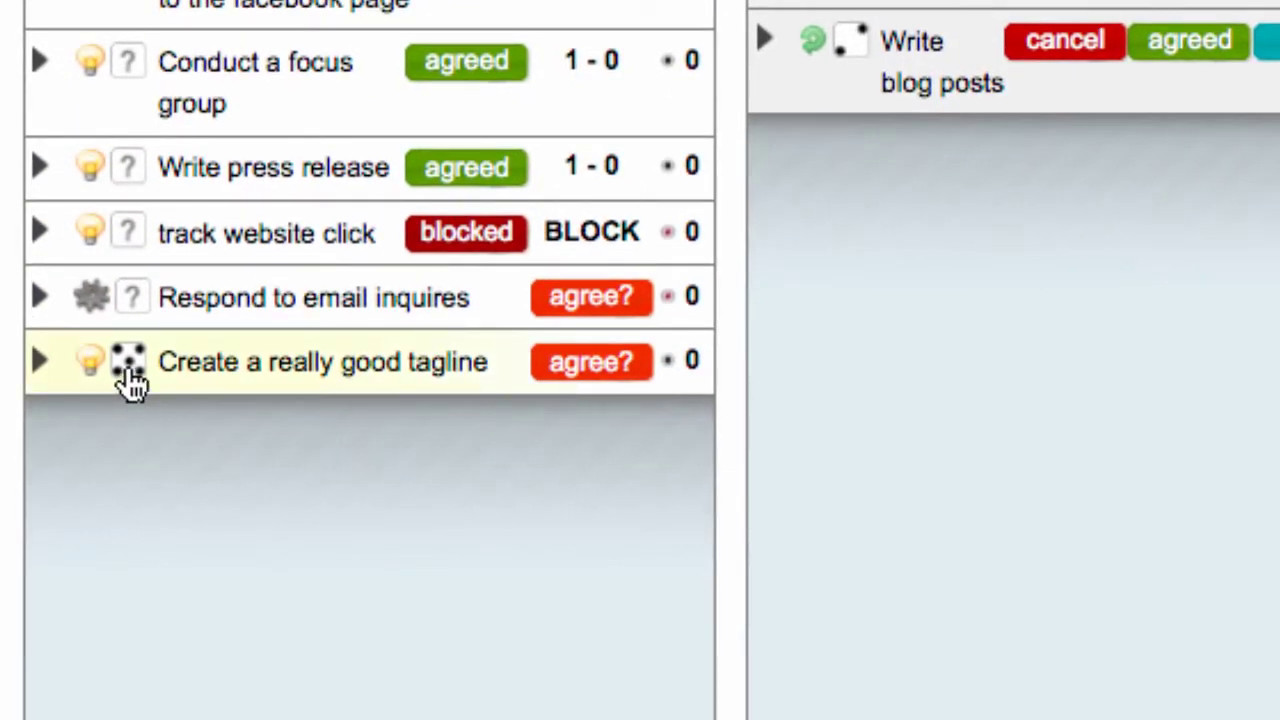
left_click(129, 372)
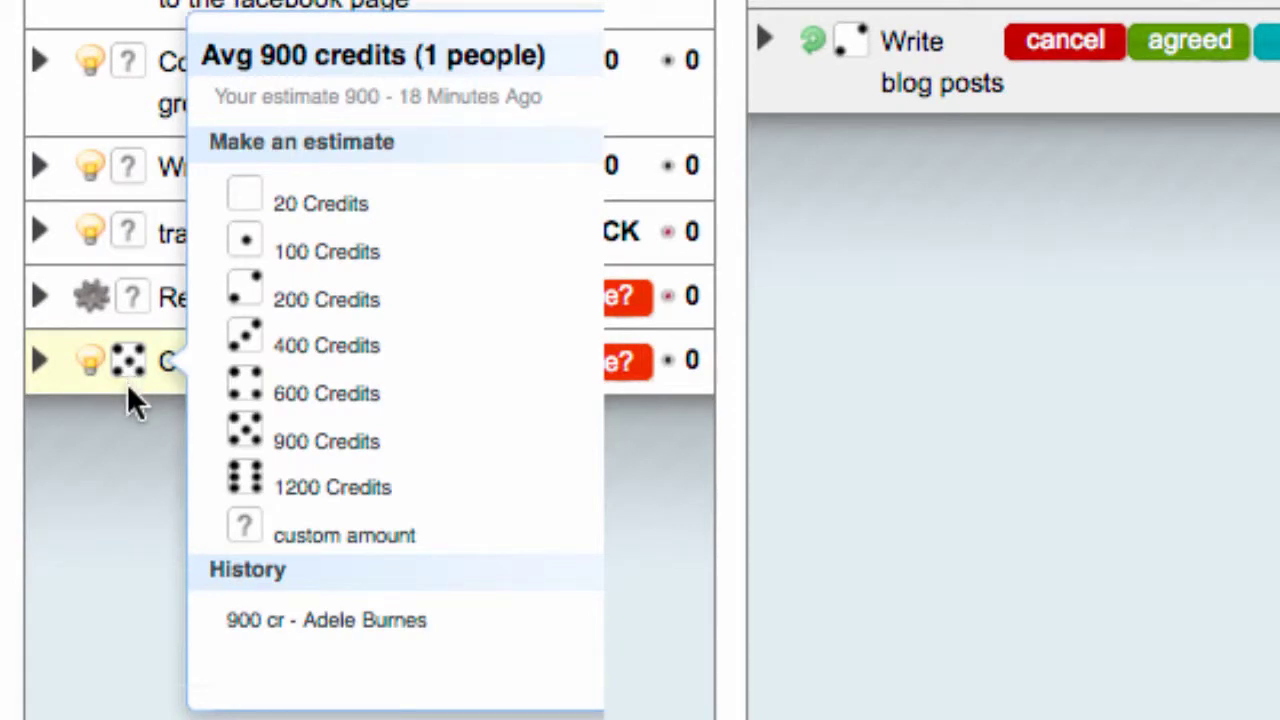
left_click(154, 472)
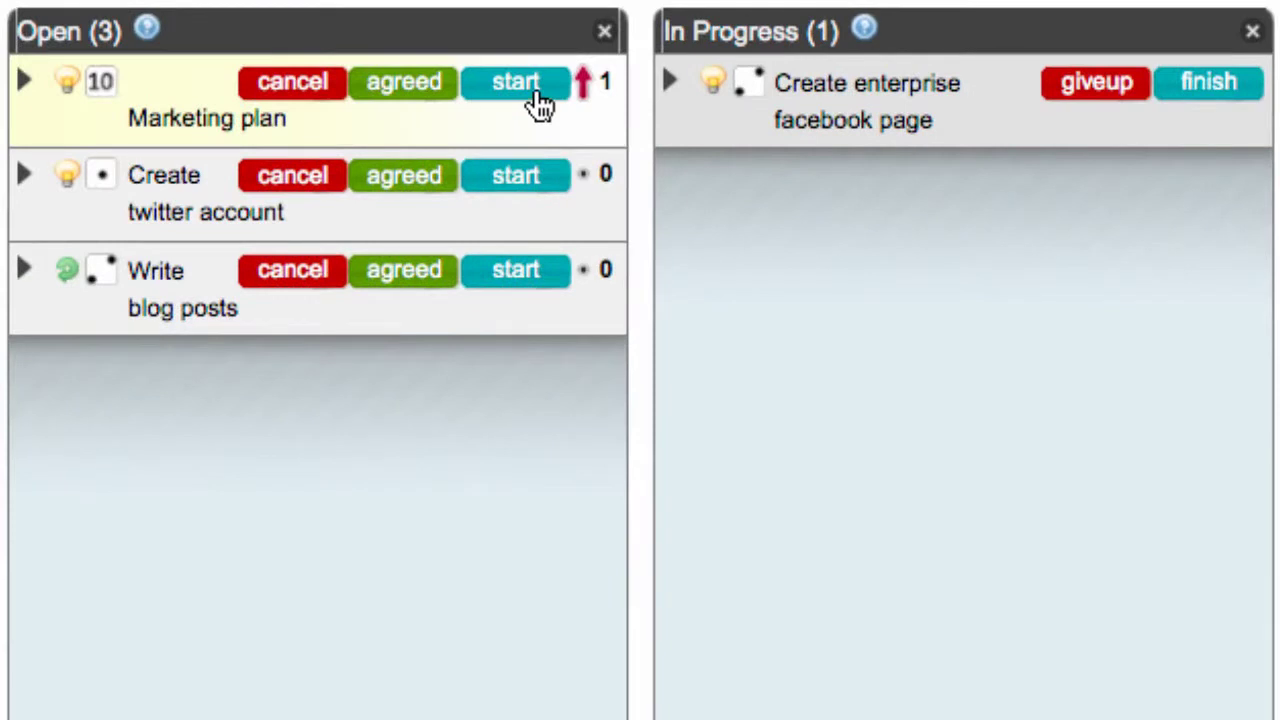
Step: Start "Marketing plan" and finish "Create enterprise facebook page" with the comment "see the facebook page it is great and we have lots of likes"
left_click(538, 100)
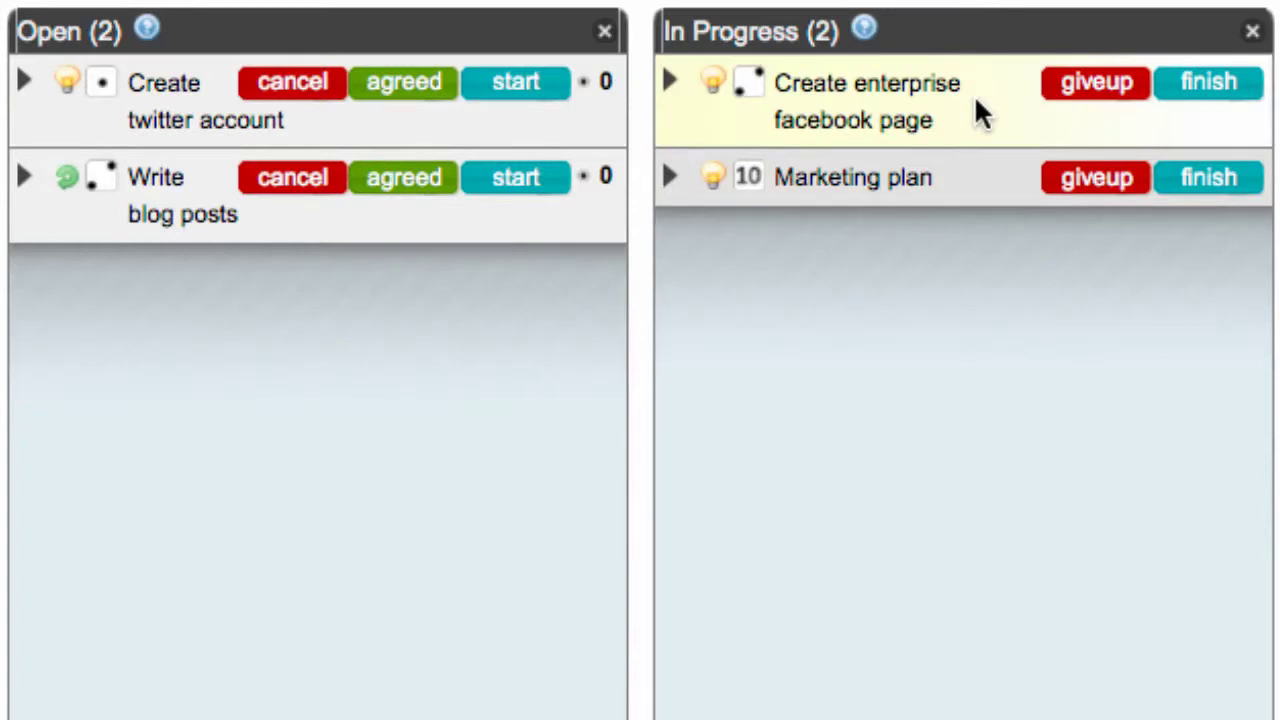
left_click(1216, 104)
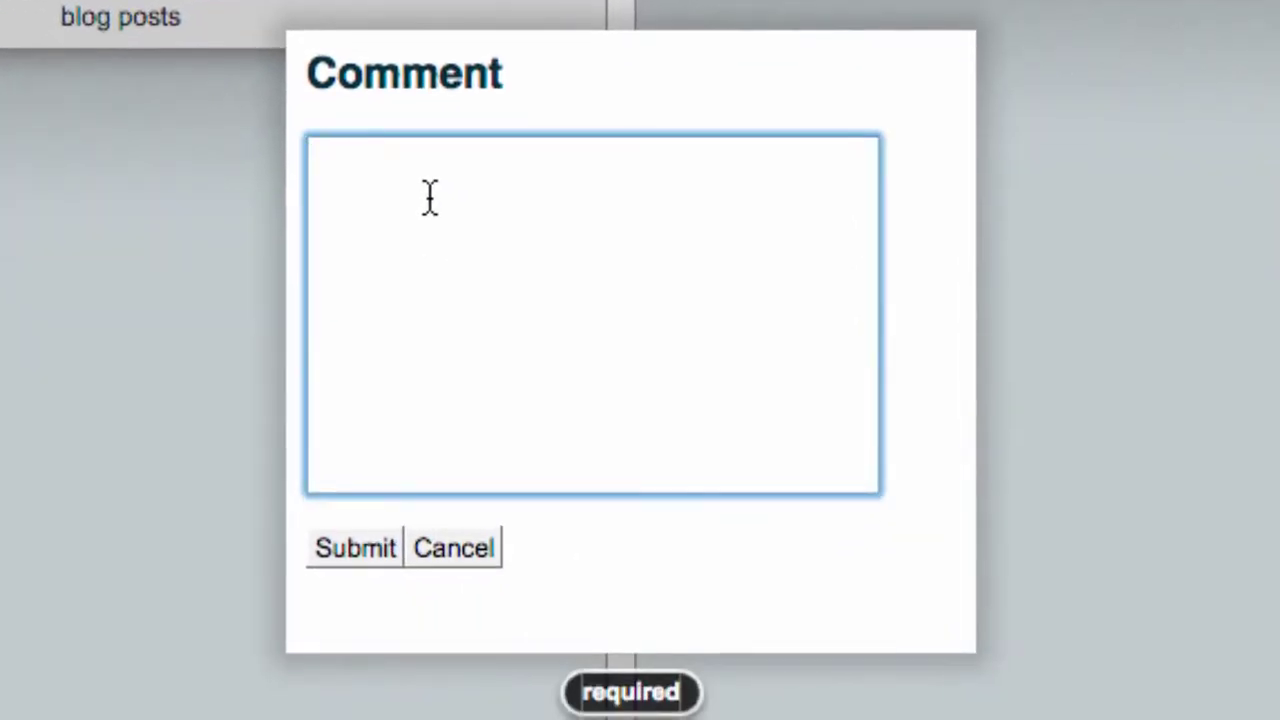
type("see the facebook page it is great and we have lots of likes")
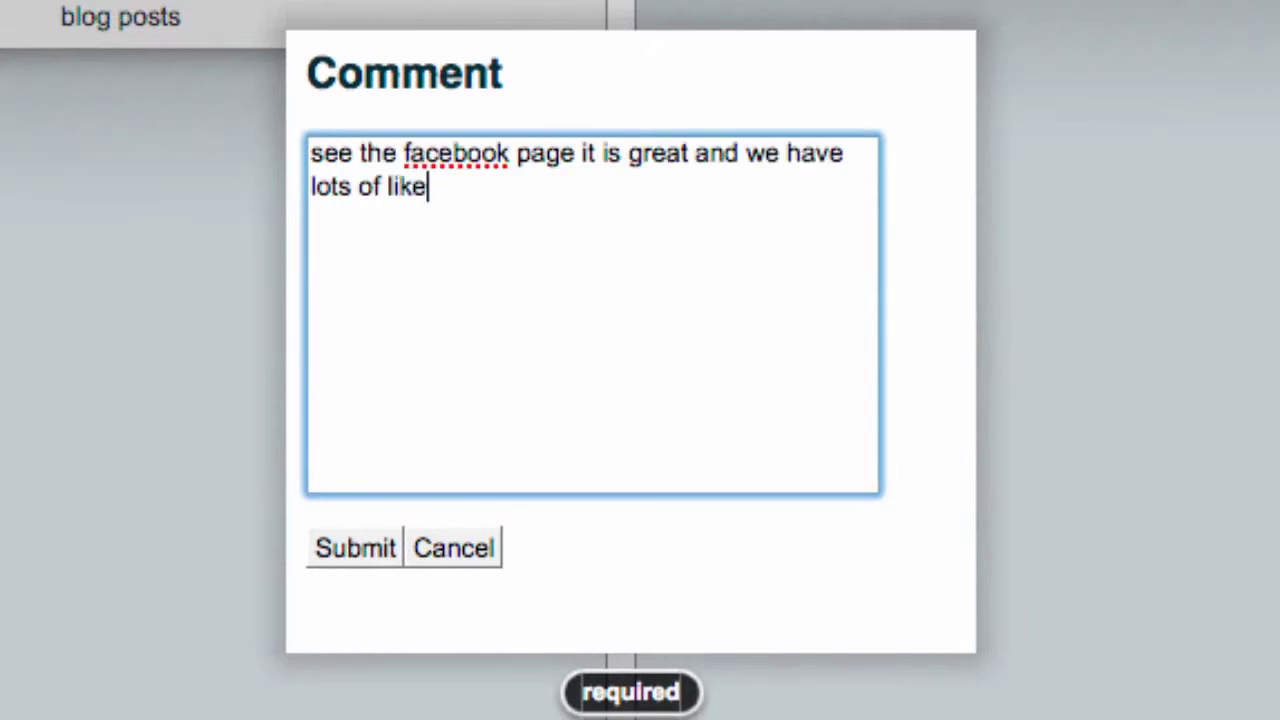
left_click(350, 550)
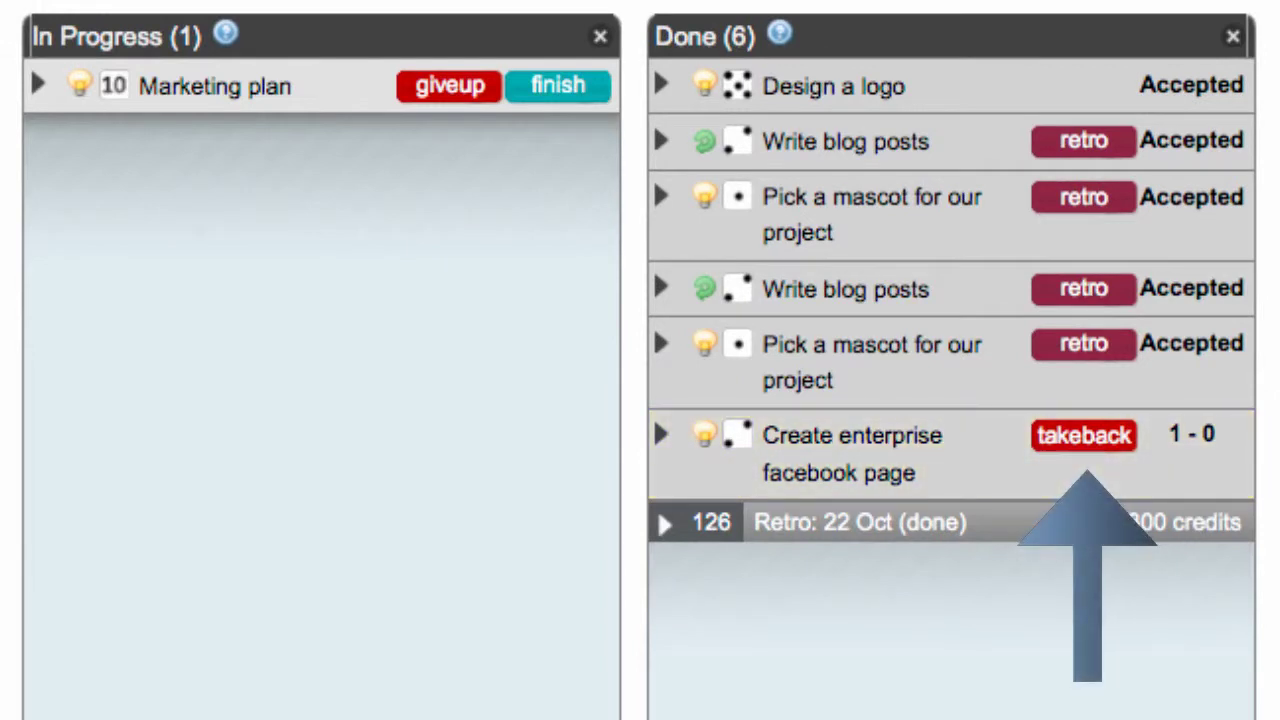
Step: Take back the finished "Create enterprise facebook page" item from the Done list
left_click(1084, 435)
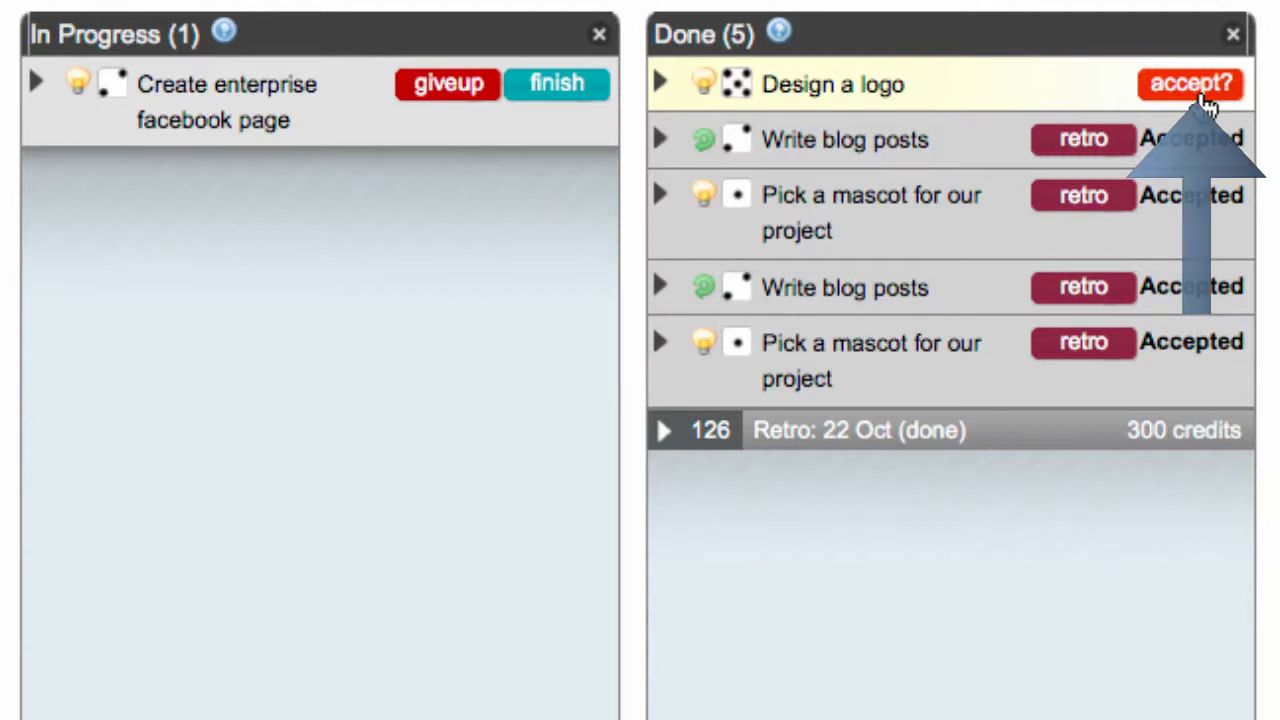
Step: Vote to accept the finished "Design a logo" item and give up the in-progress "Marketing plan" item
left_click(1205, 90)
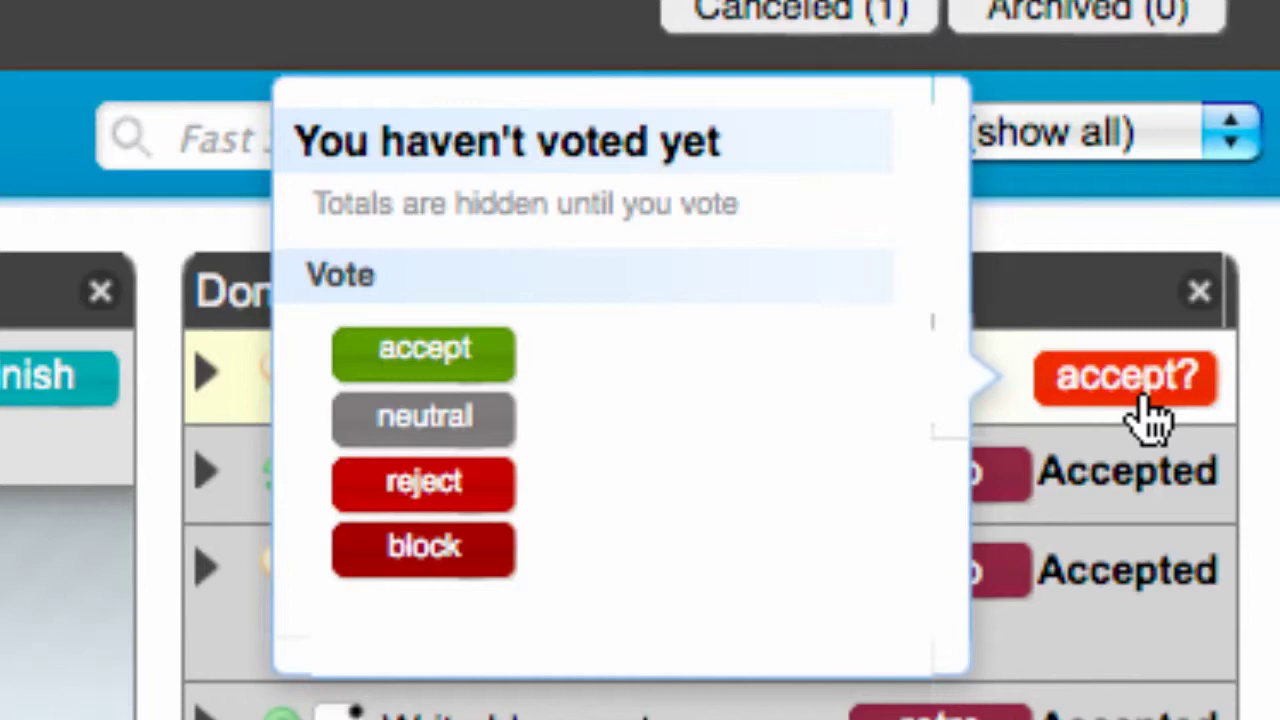
left_click(480, 345)
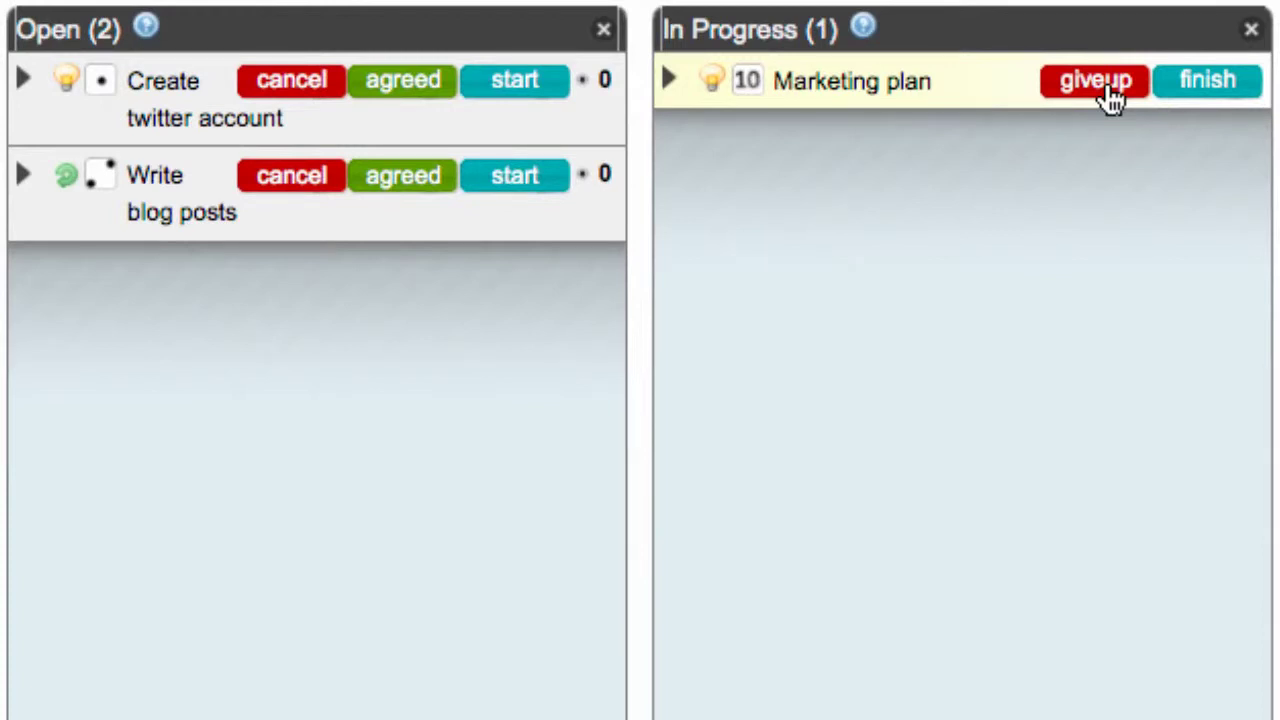
left_click(1108, 86)
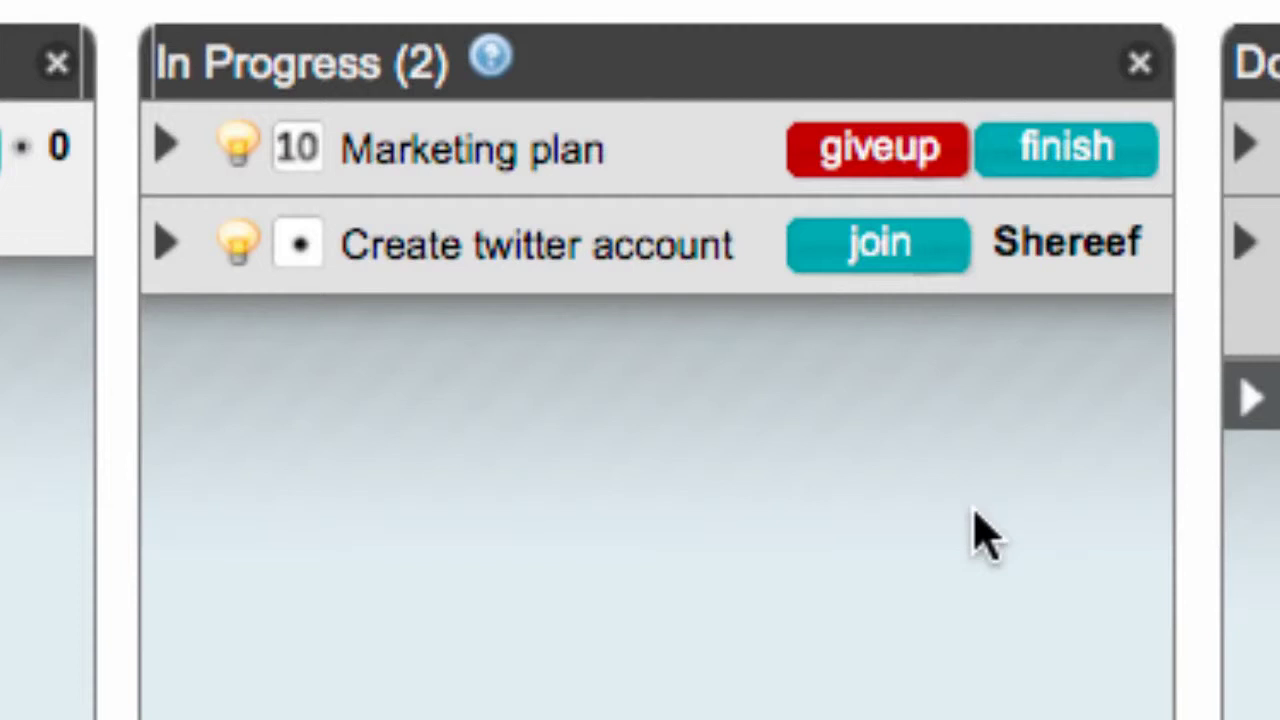
Step: Join the in-progress "Create twitter account" item and leave it again
left_click(952, 270)
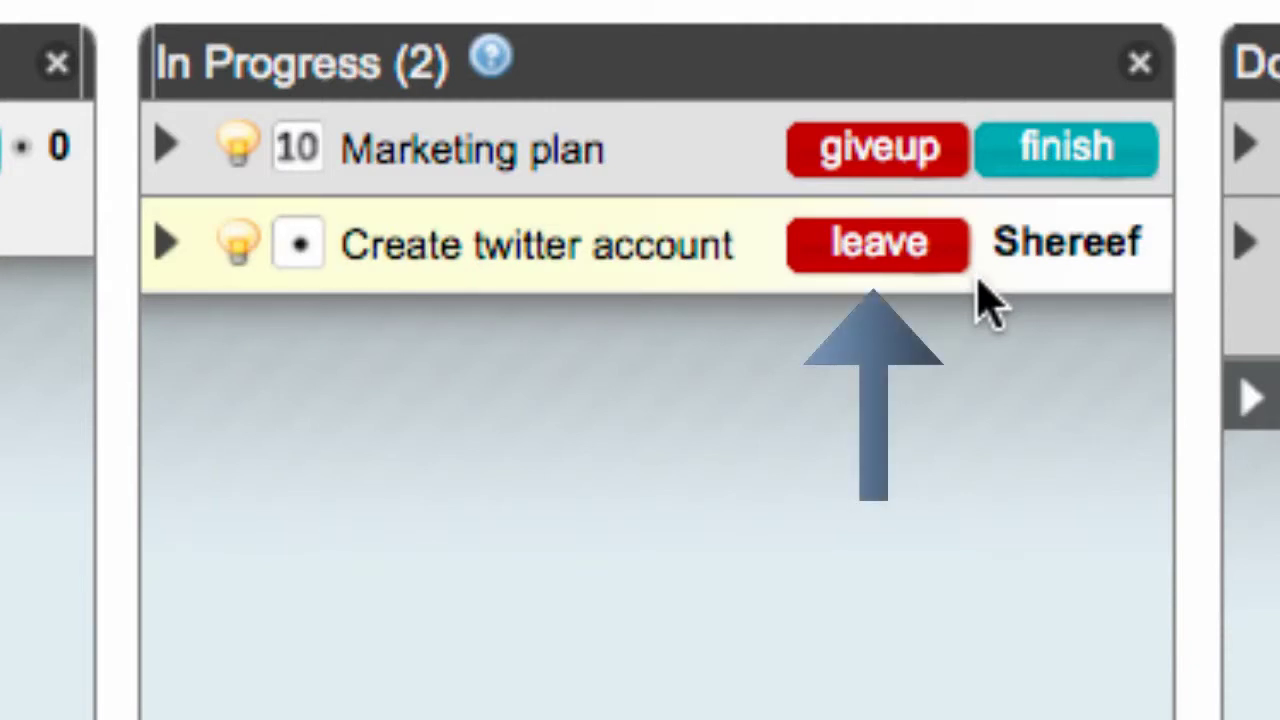
left_click(866, 262)
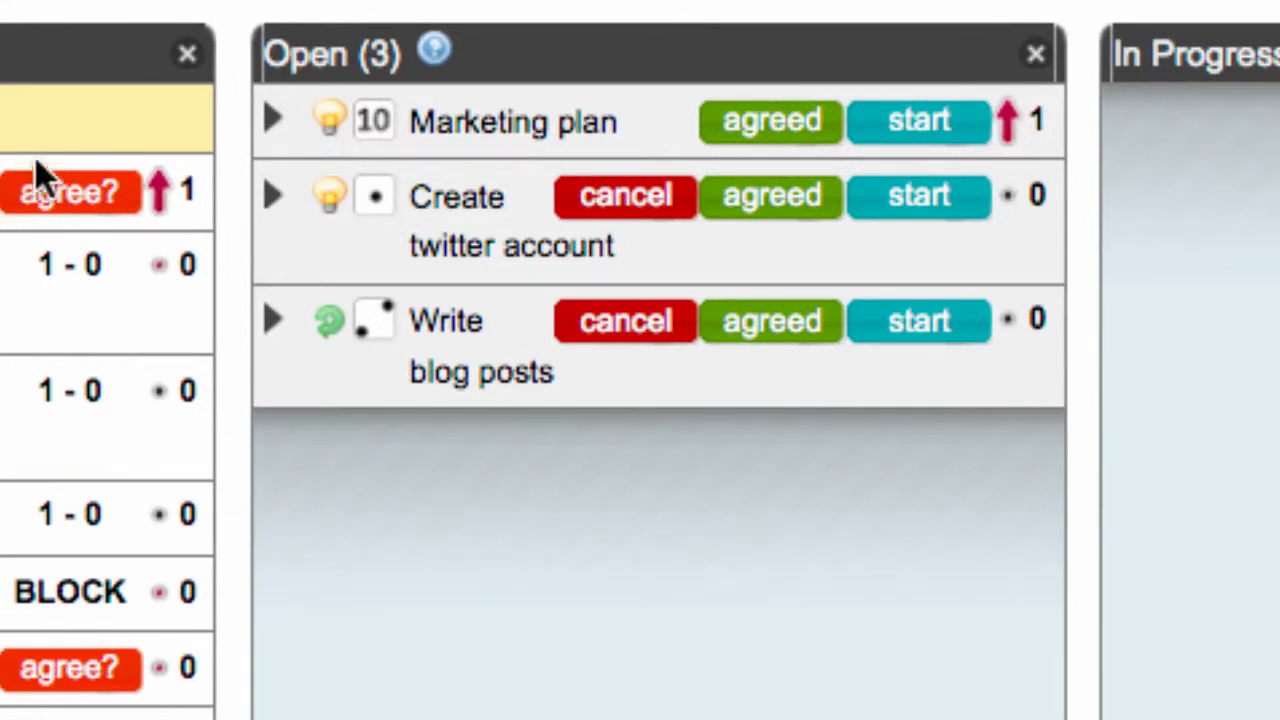
Step: Add the todo "research the target market" to the open "Marketing plan" item
left_click(272, 120)
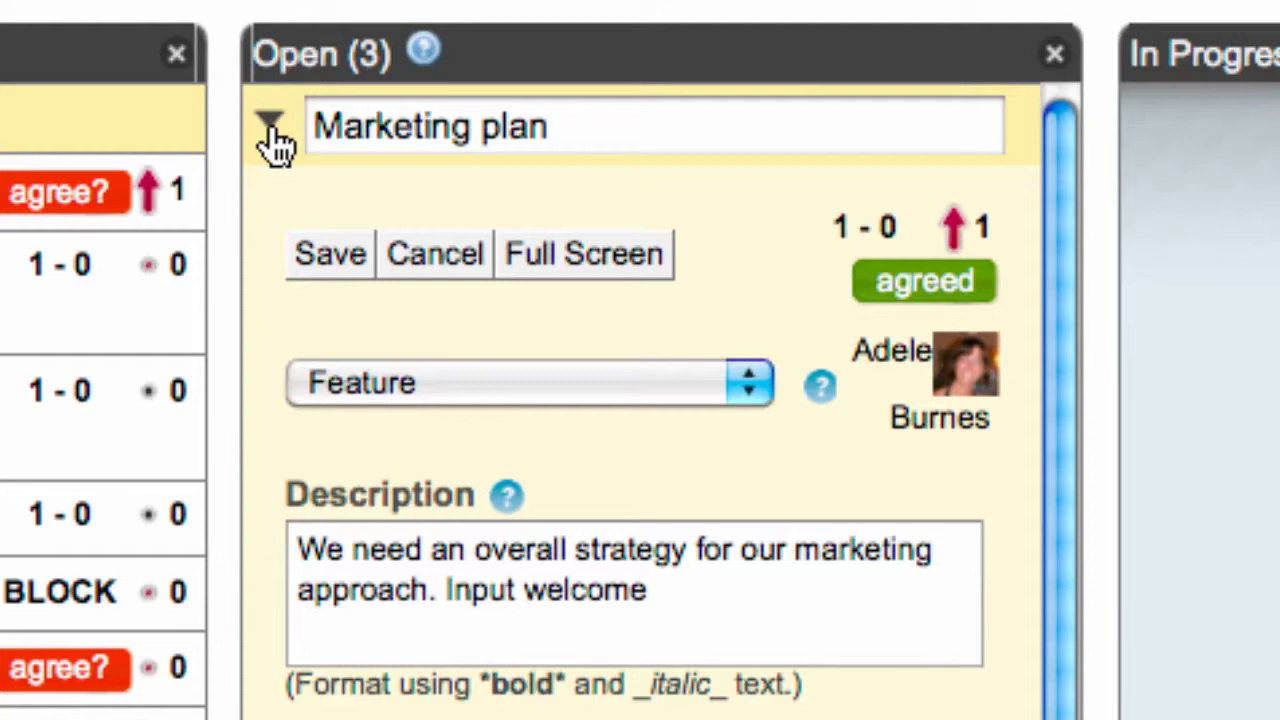
scroll(277, 371, "down", 5)
left_click(587, 525)
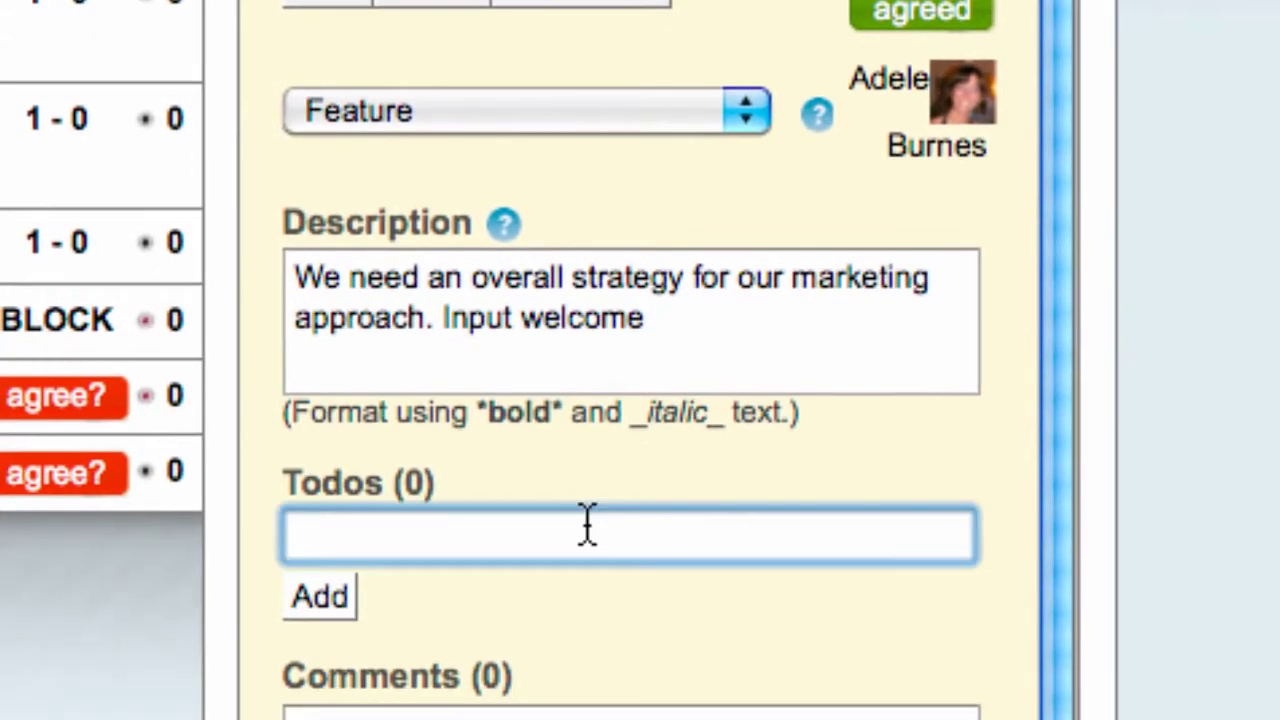
type("research the target market")
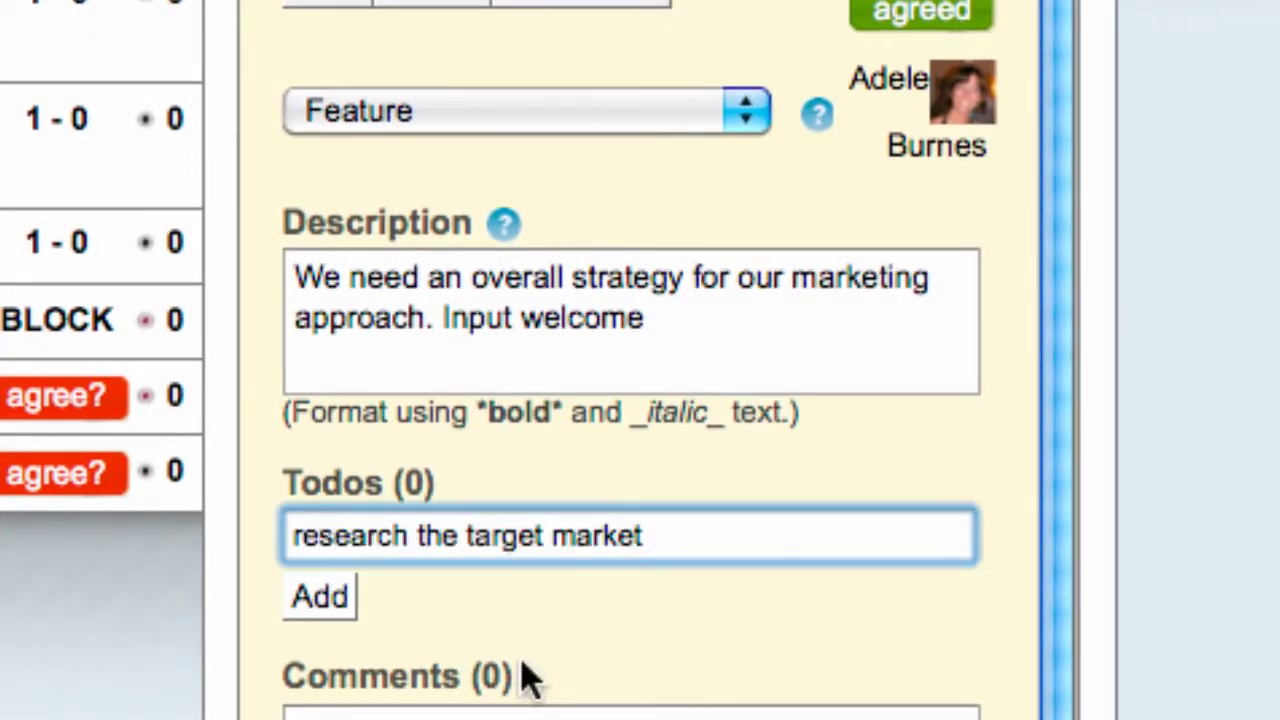
left_click(338, 605)
Step: Post the comment "this is a huge piece of work" on the "Marketing plan" item
scroll(486, 657, "down", 5)
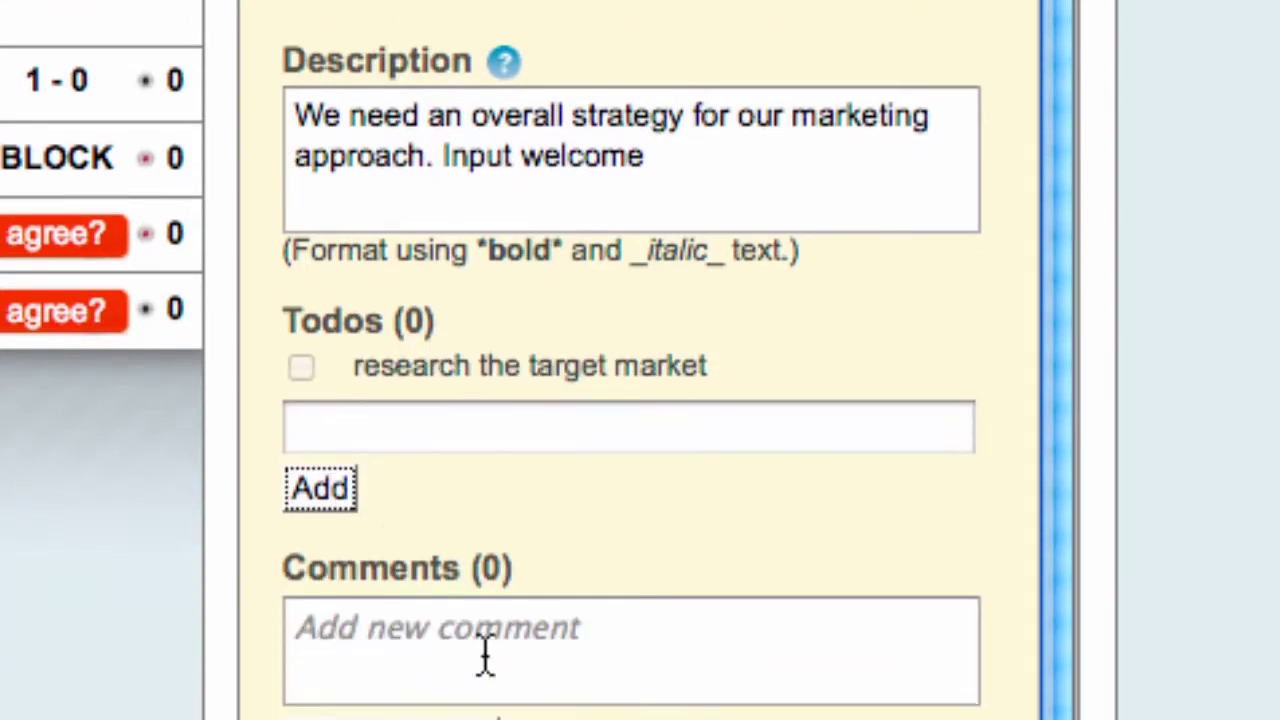
left_click(511, 549)
type("this is a huge piece of work")
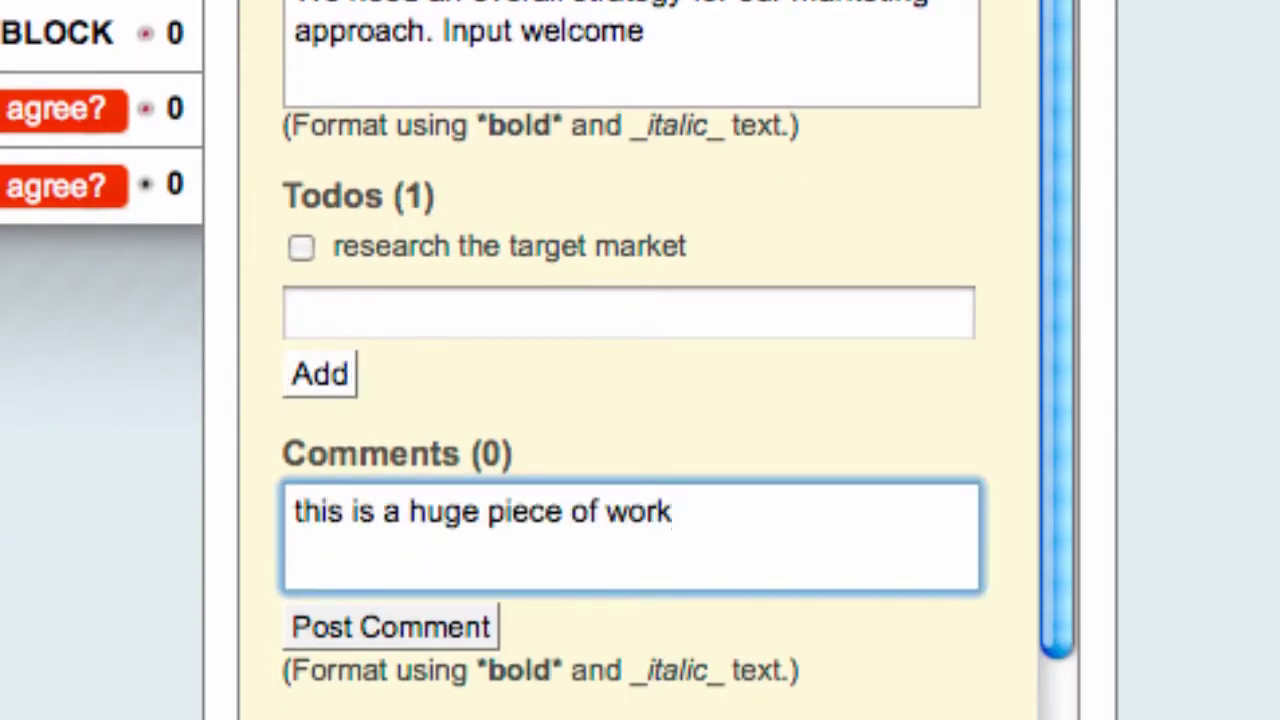
scroll(351, 500, "down", 4)
left_click(366, 405)
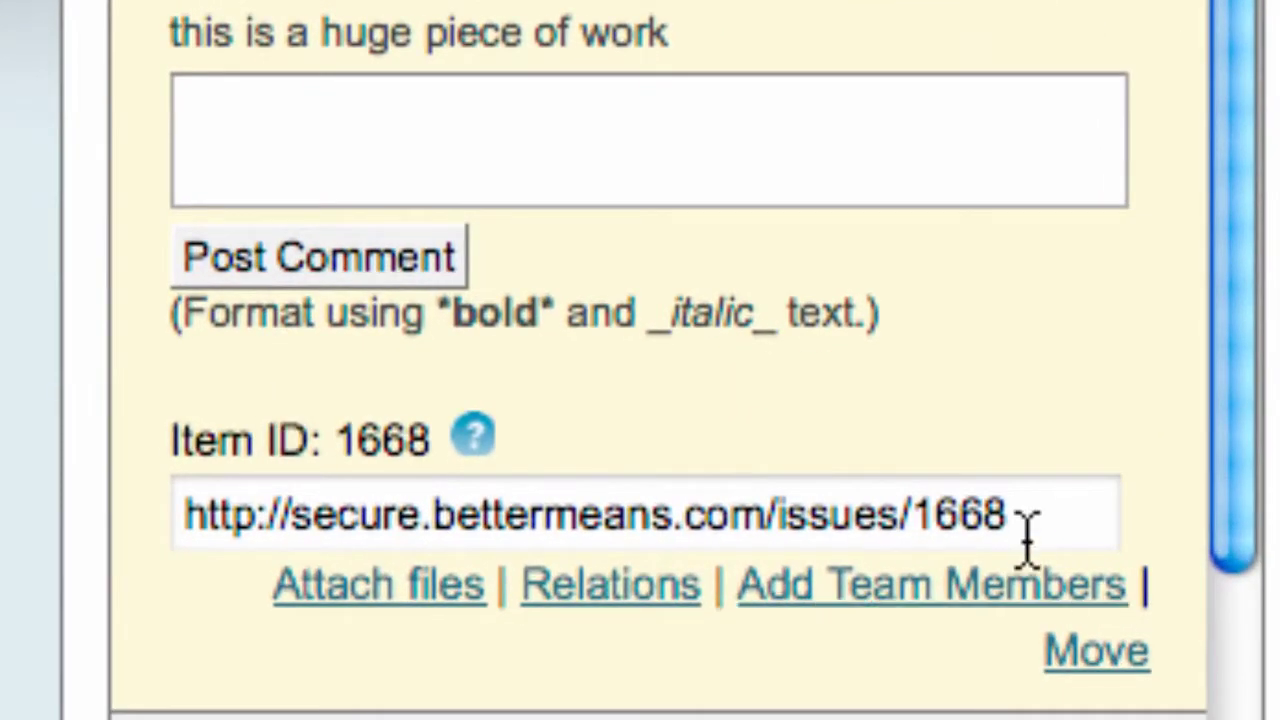
Step: Highlight the permalink of the "Marketing plan" item and collapse the item
left_click_drag(1029, 533, 68, 505)
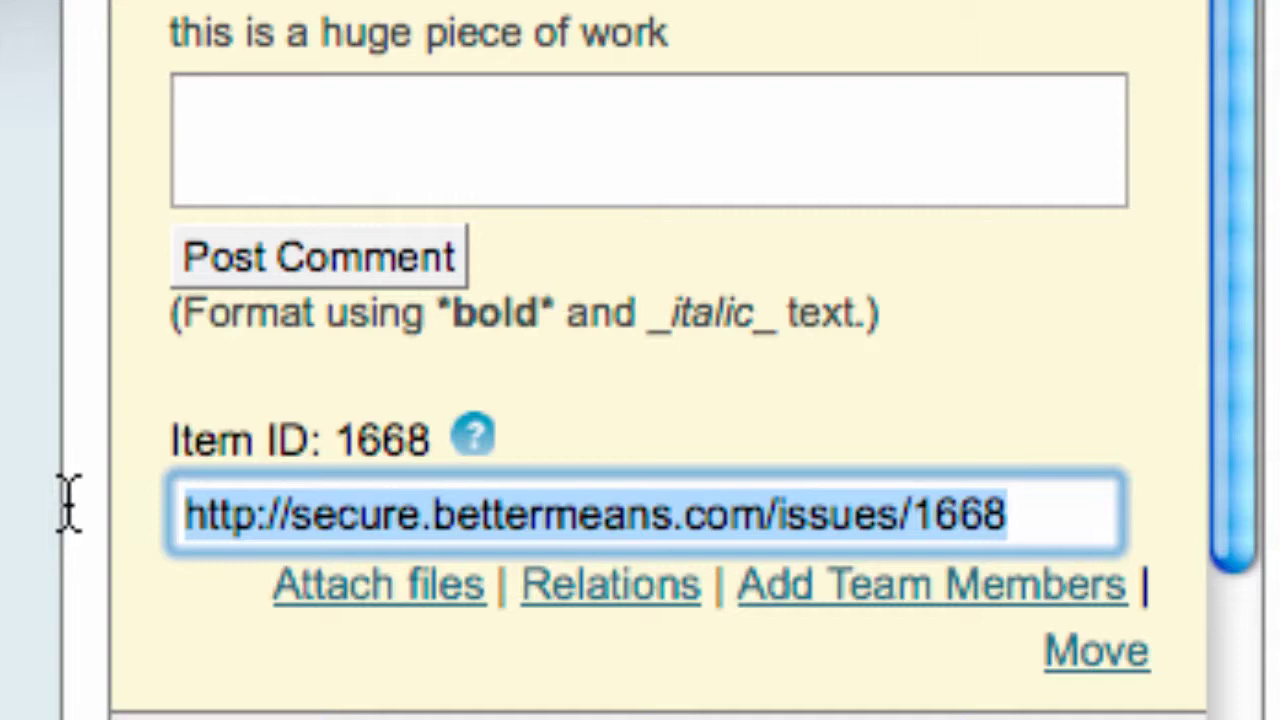
left_click(183, 515)
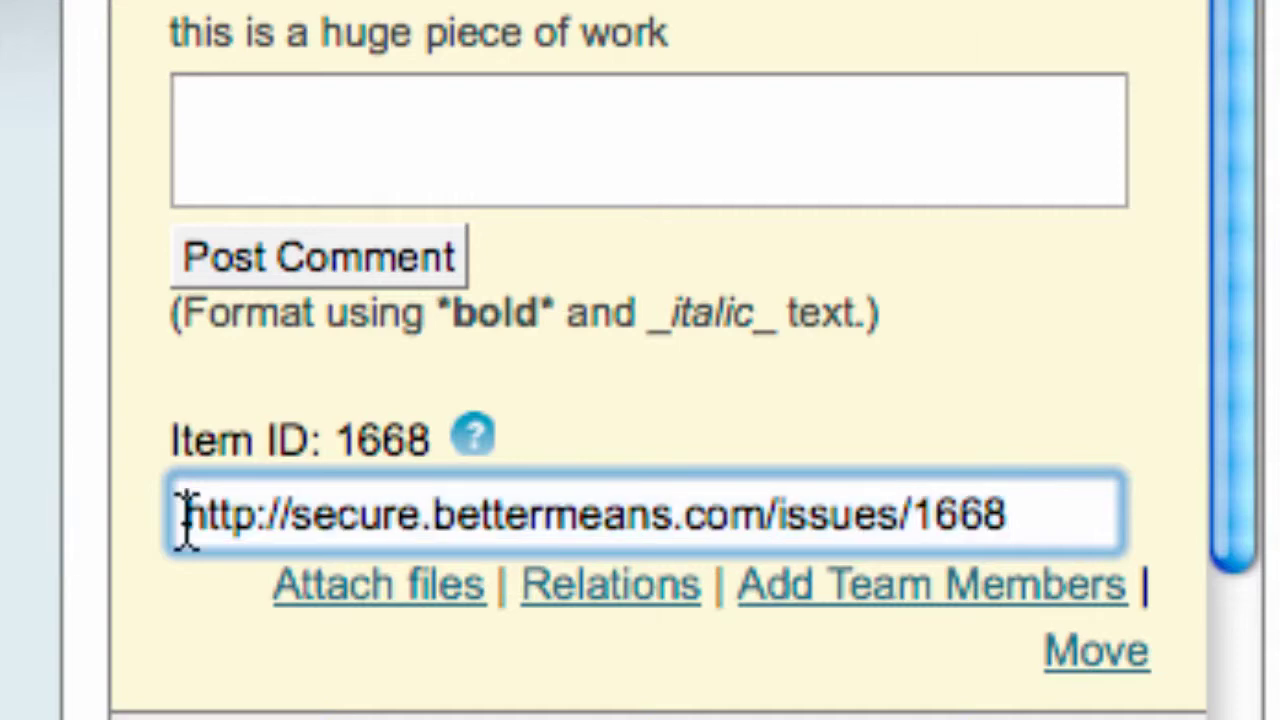
scroll(289, 151, "up", 5)
scroll(171, 57, "up", 10)
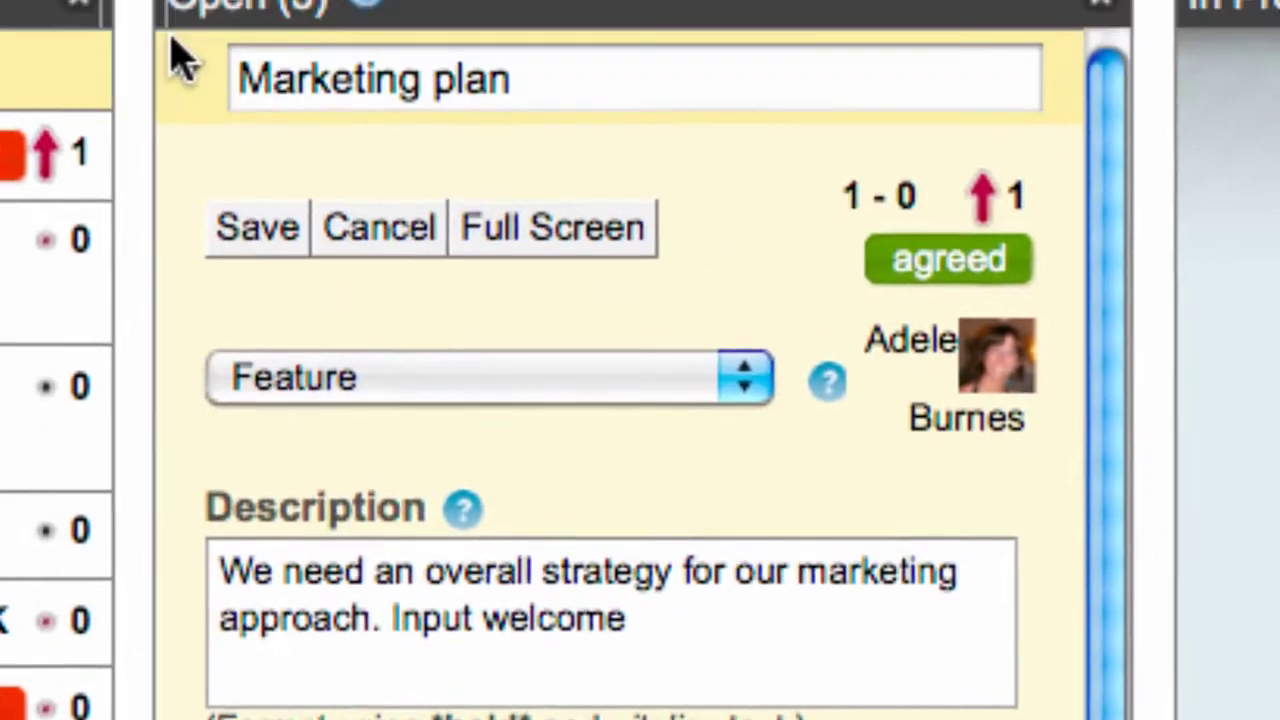
left_click(192, 140)
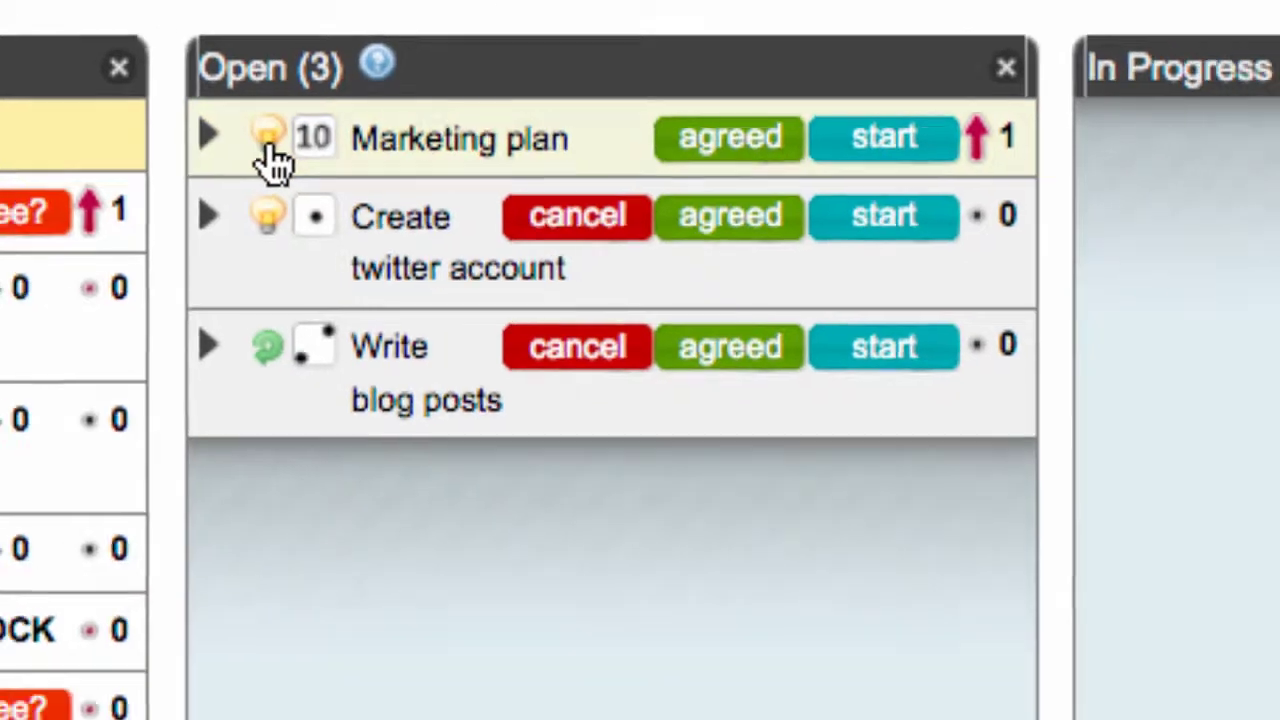
Step: View the full details and history of the "Marketing plan" item, and return to the board
left_click(256, 145)
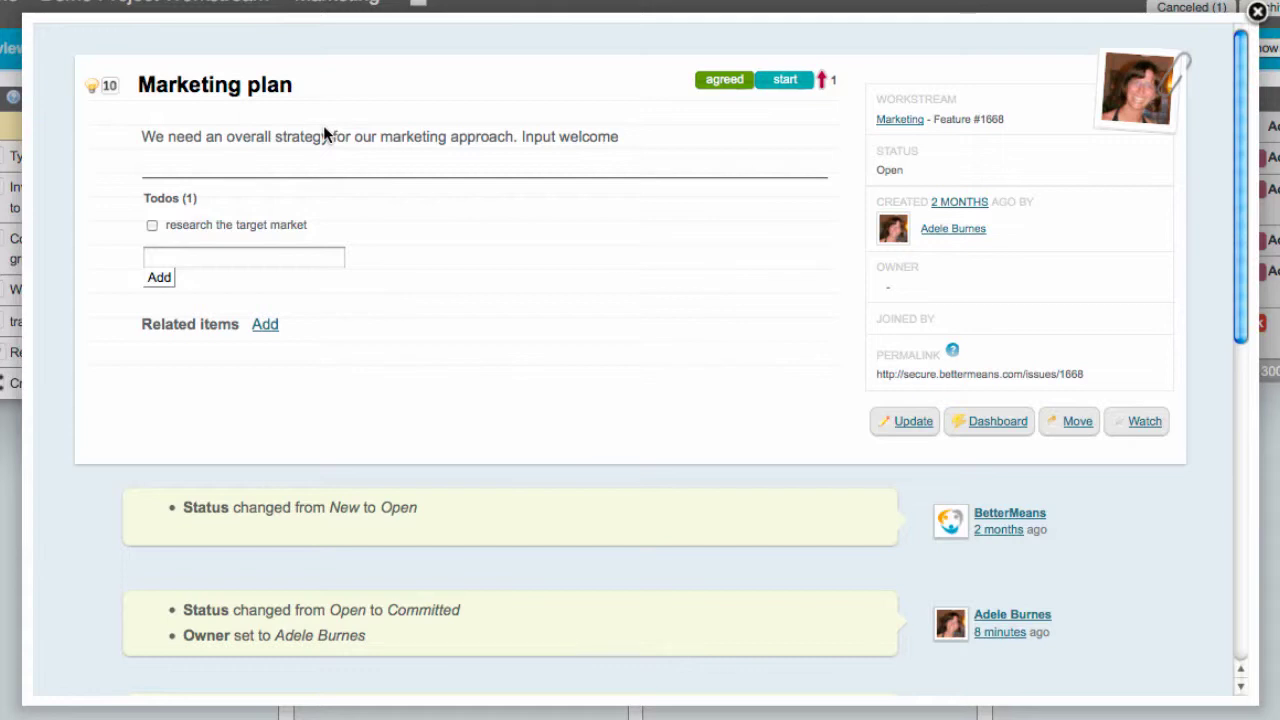
left_click(1254, 16)
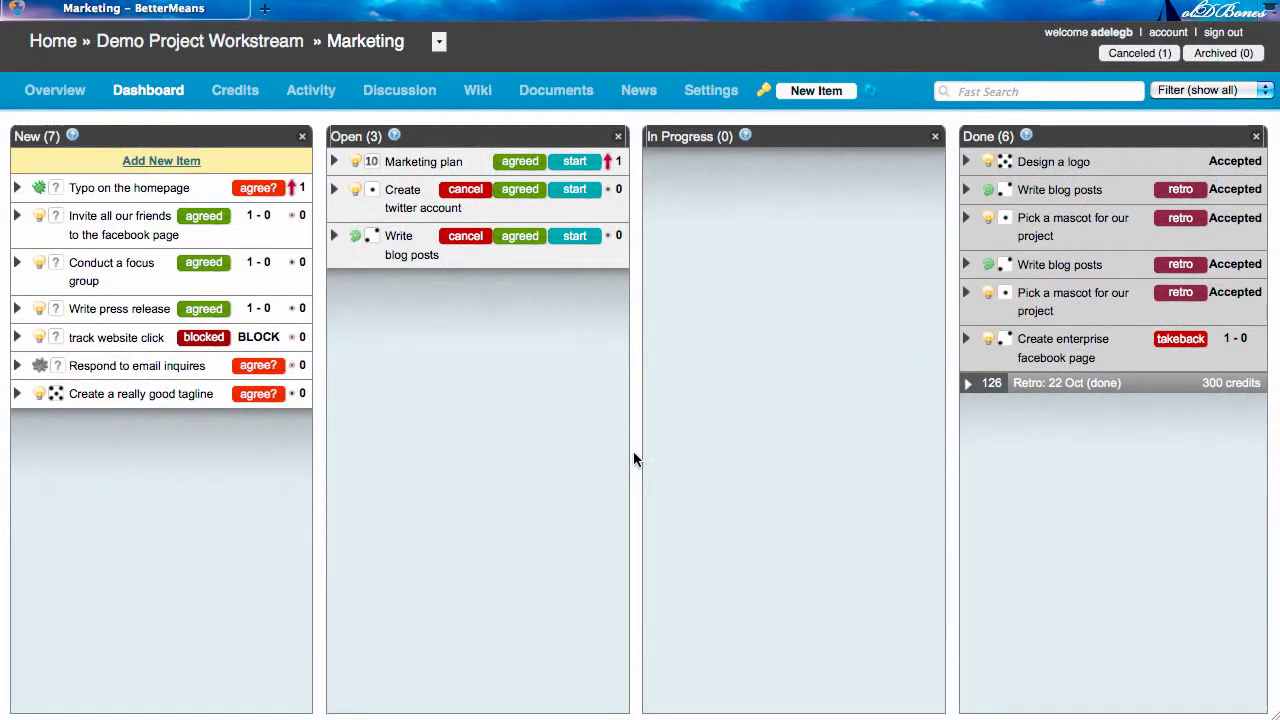
Step: Search the board for "twitter" and clear the search
left_click(1000, 91)
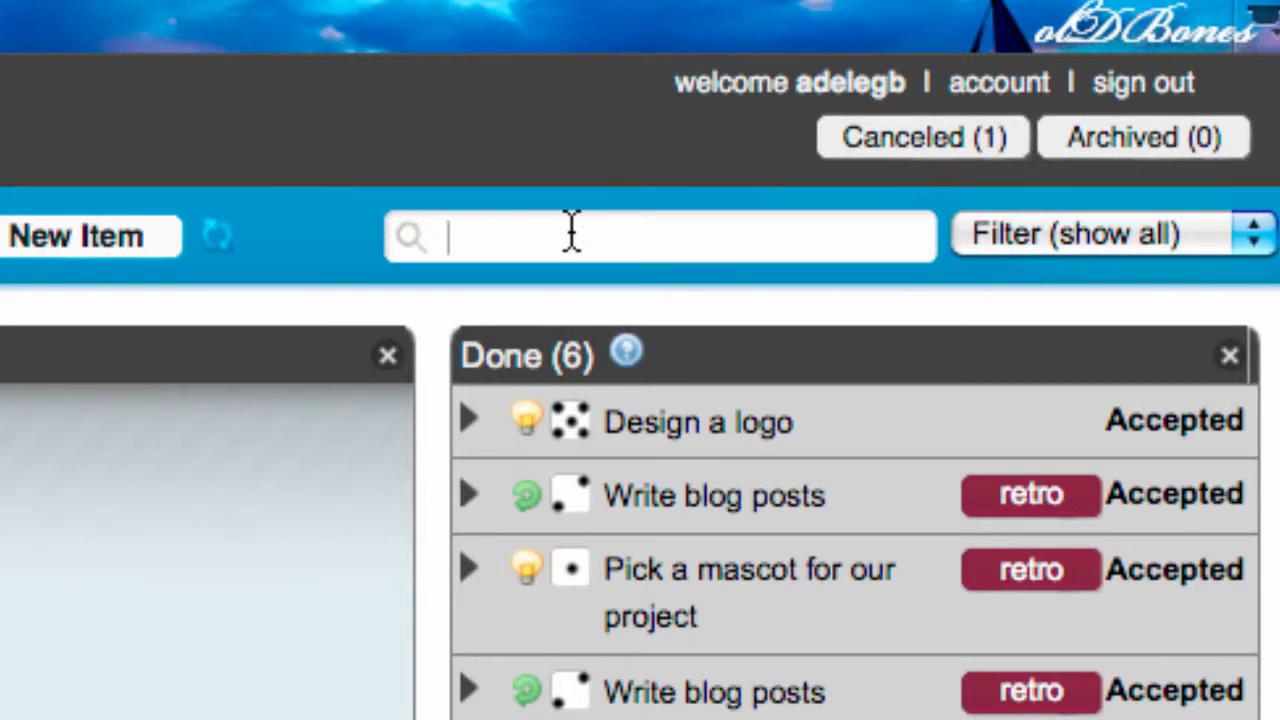
type("twi")
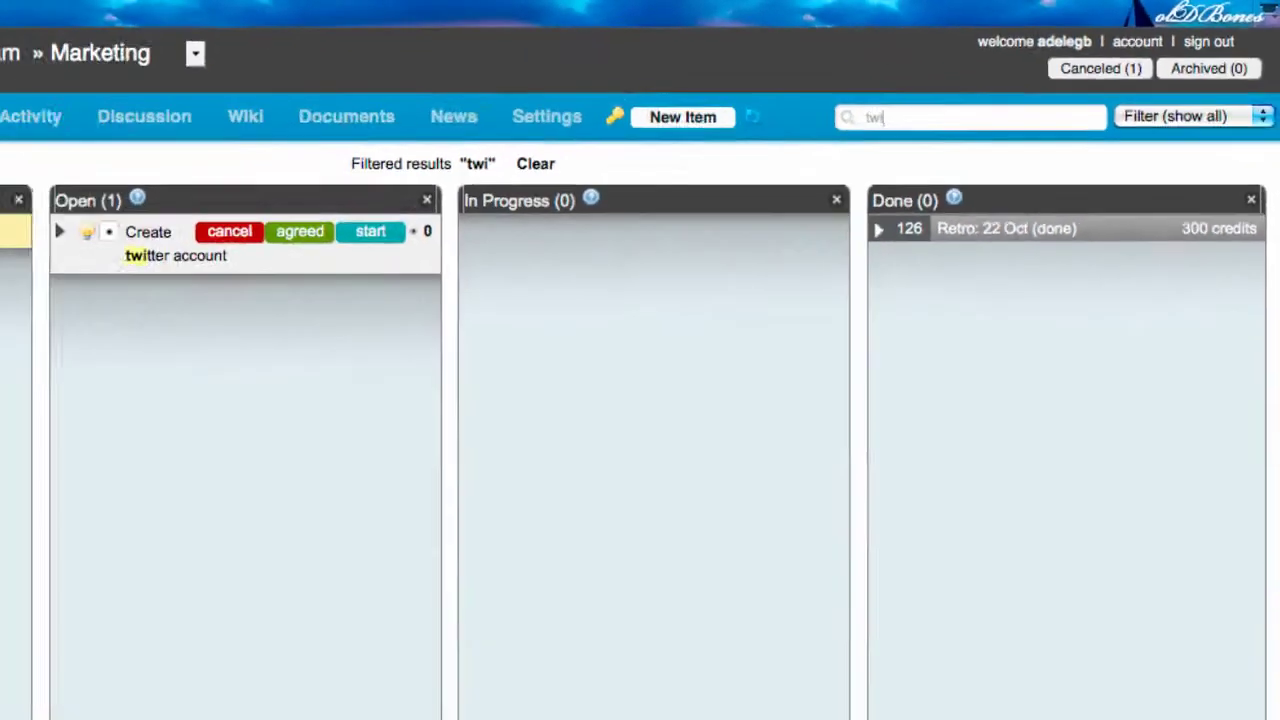
type("tter")
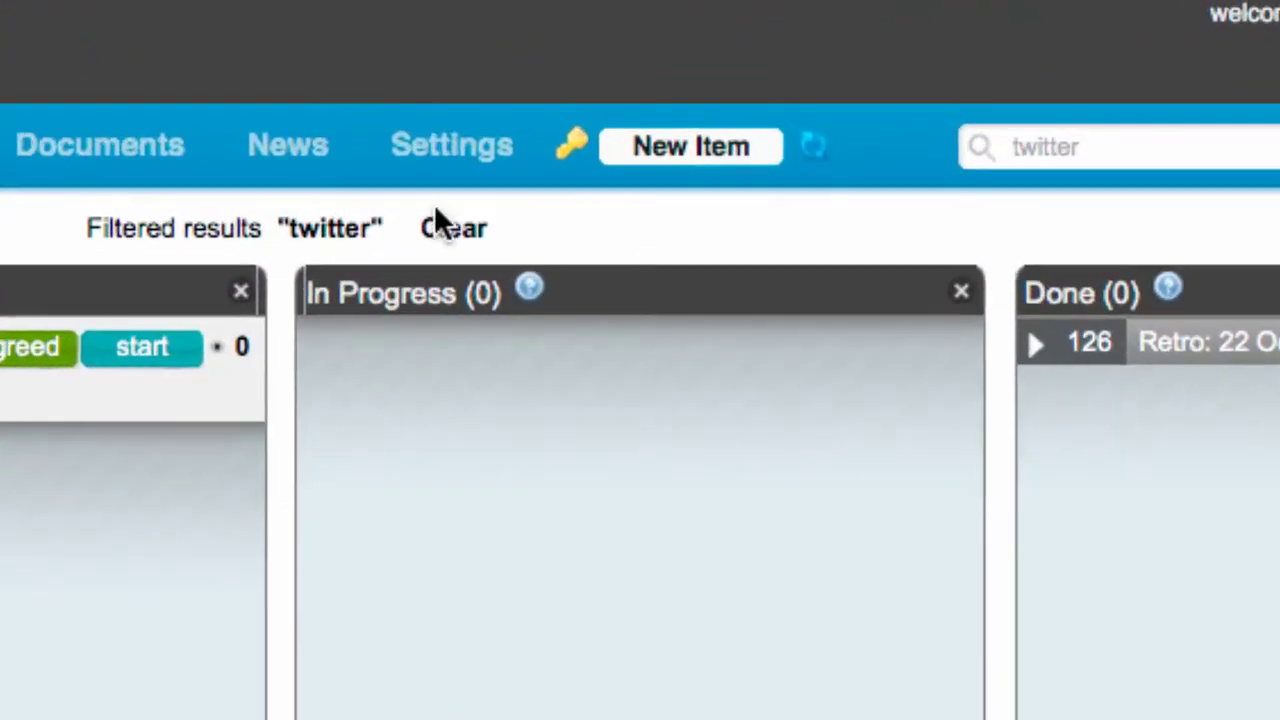
left_click(460, 238)
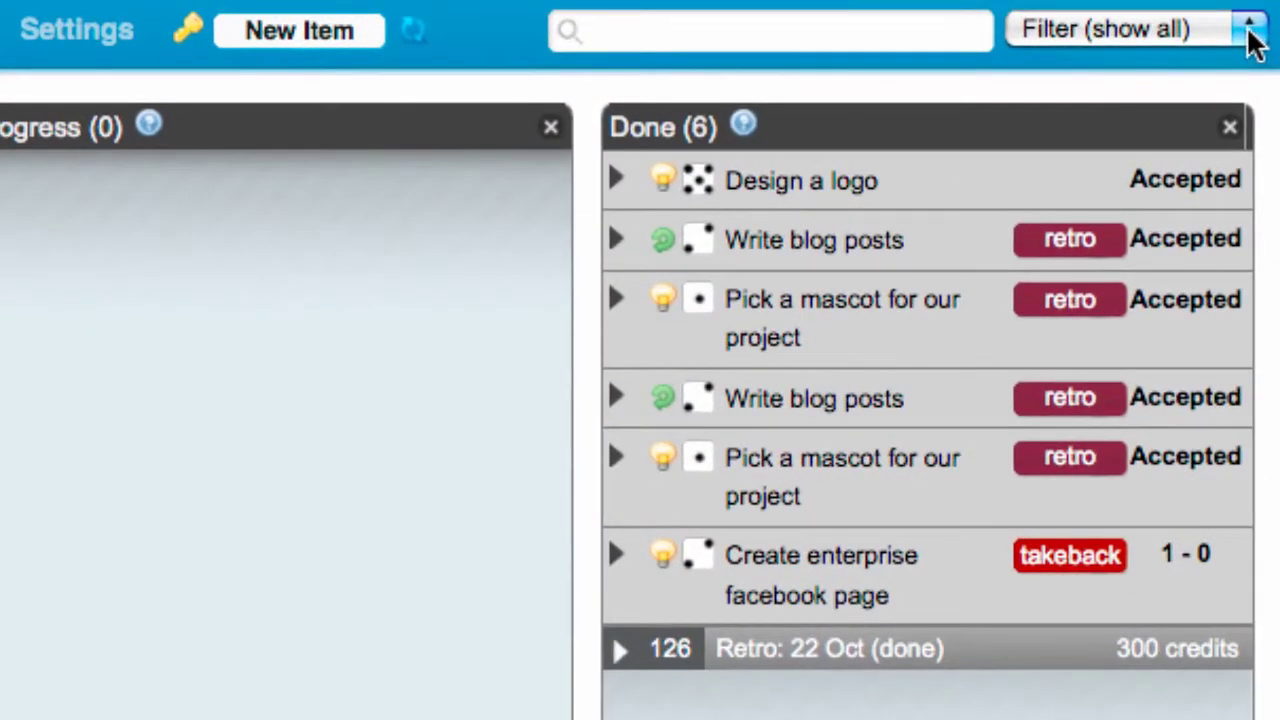
Step: Filter the board by items needing agreement and by items updated in the last week, and return to showing all items
left_click(1250, 30)
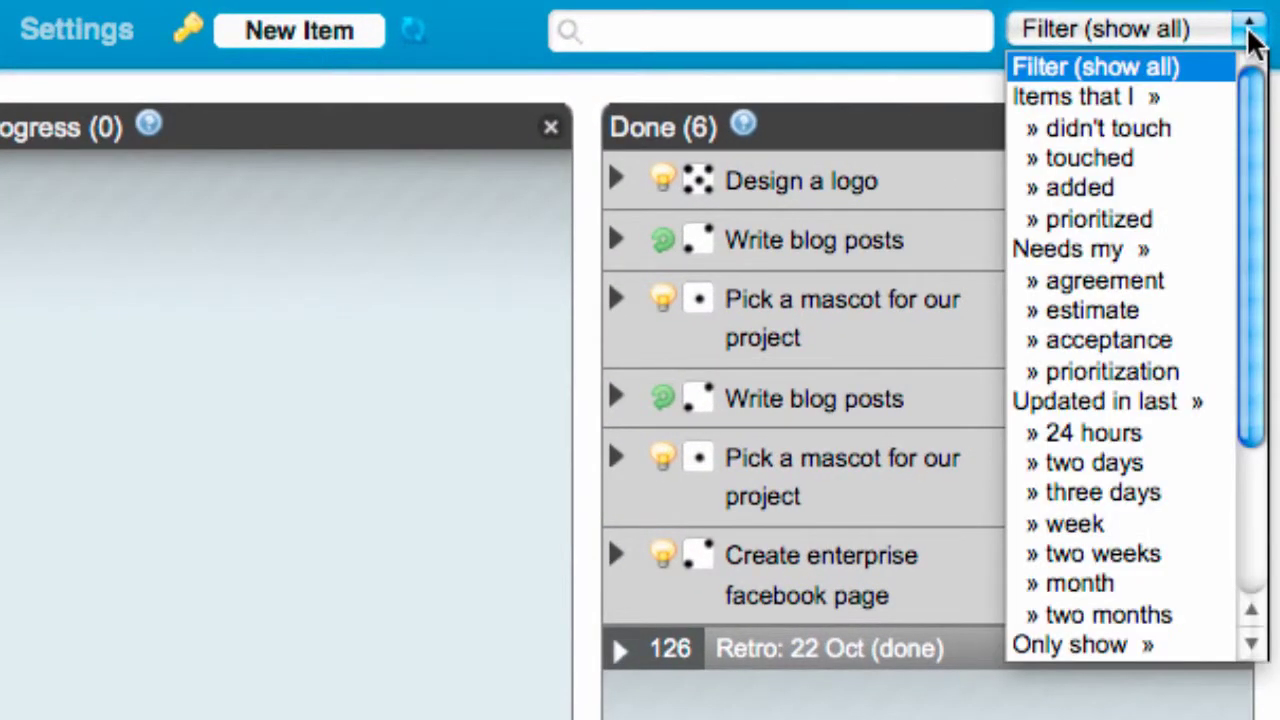
left_click(1179, 280)
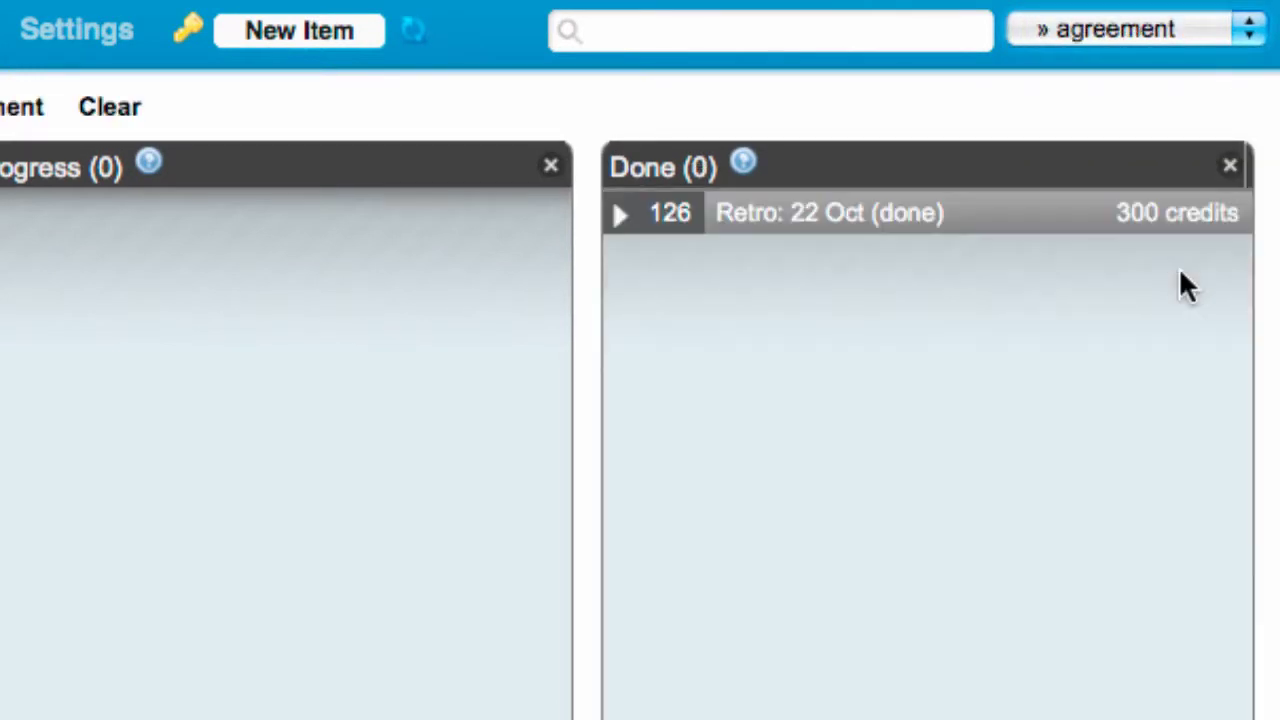
left_click(1249, 32)
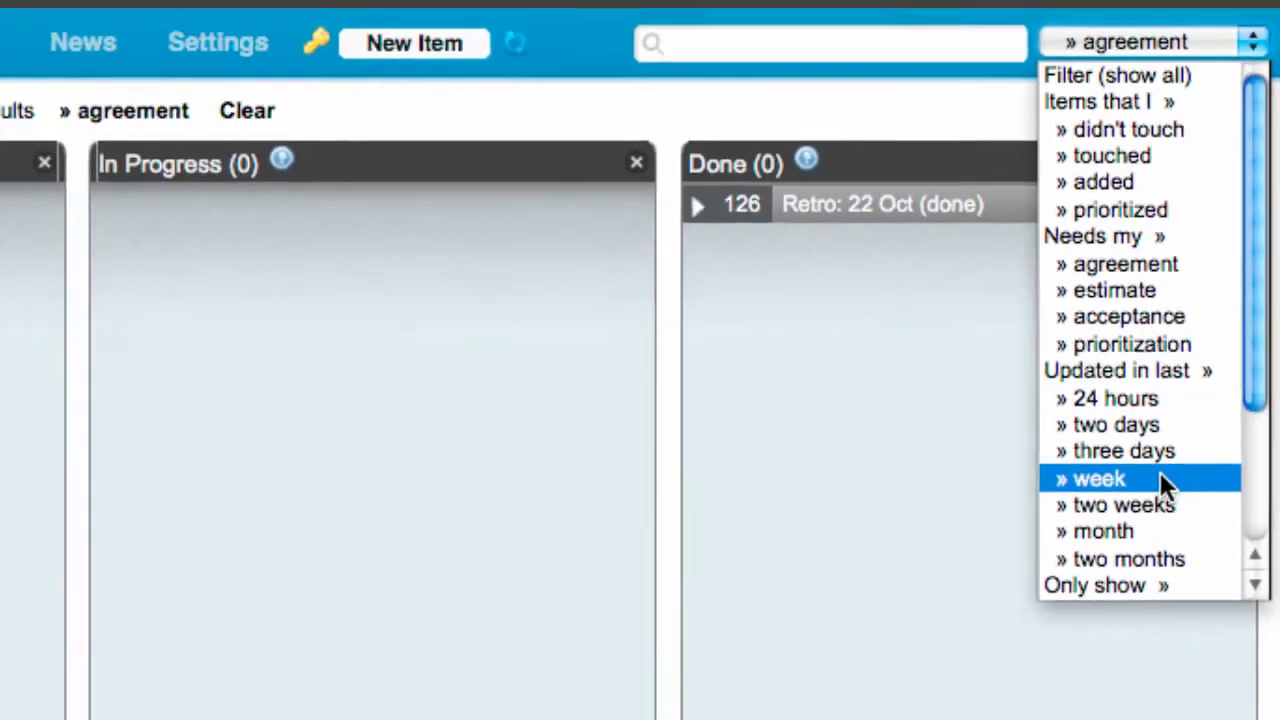
left_click(1146, 524)
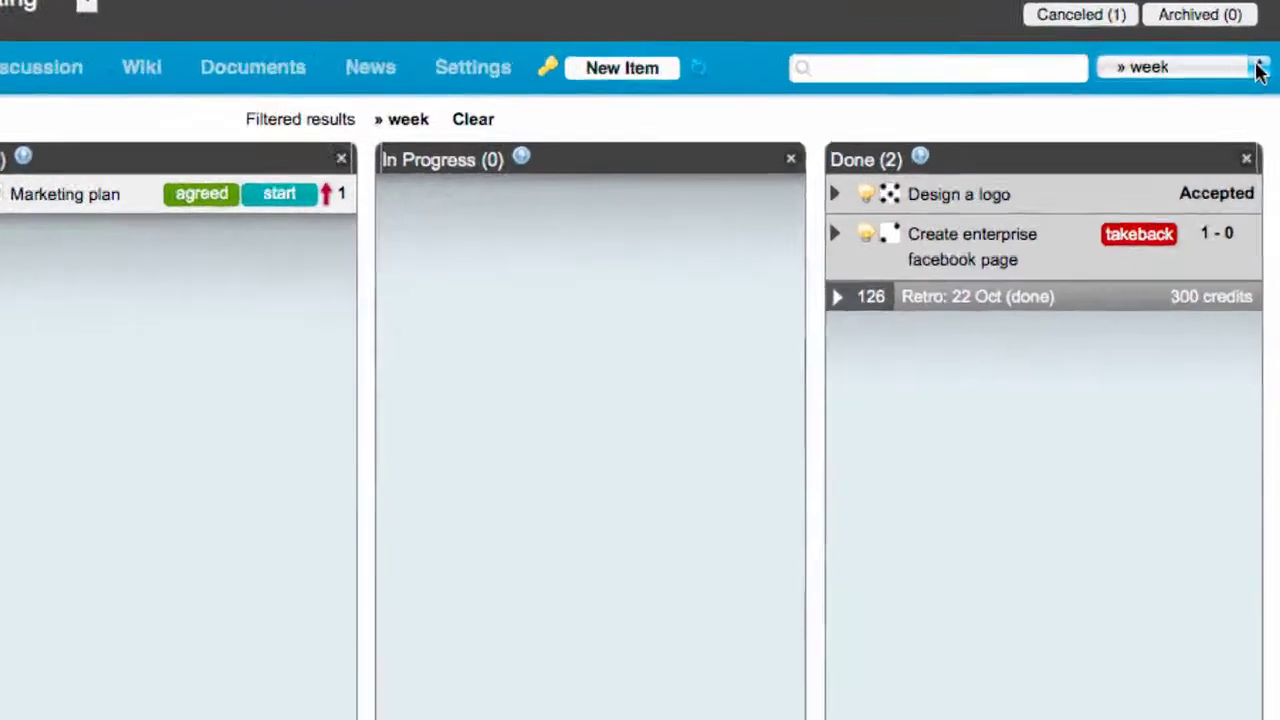
left_click(1266, 91)
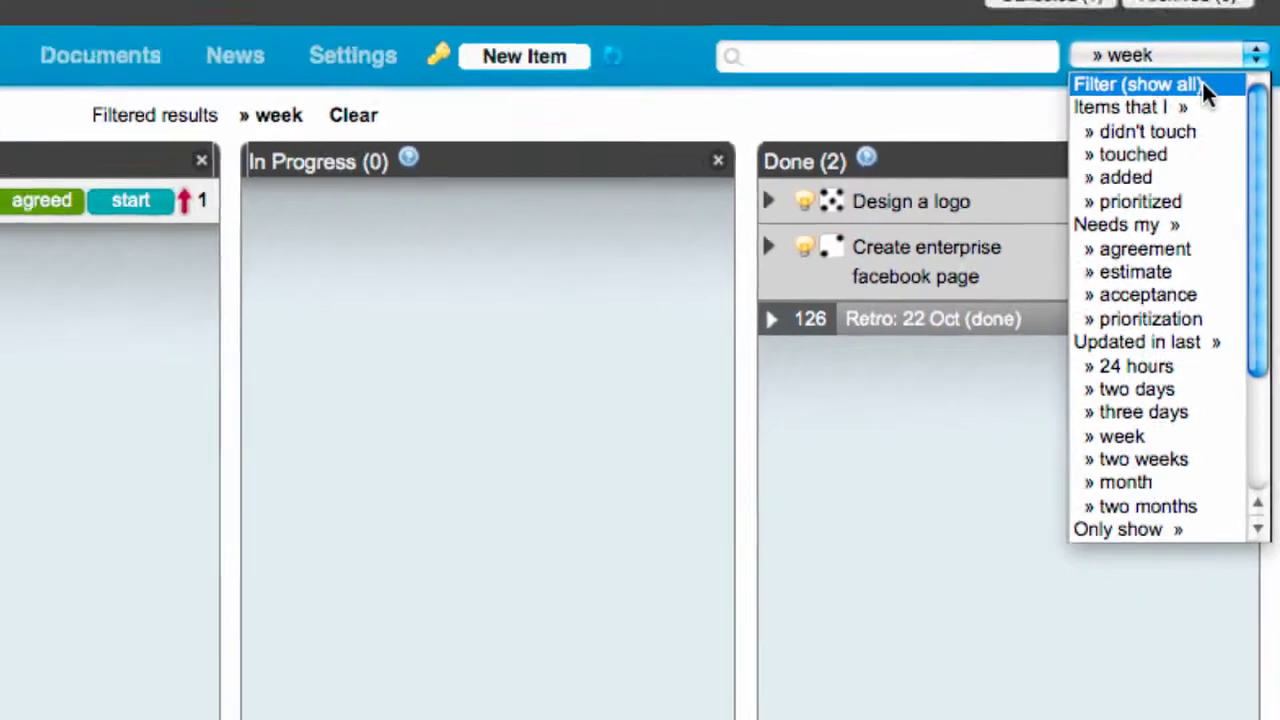
left_click(1170, 66)
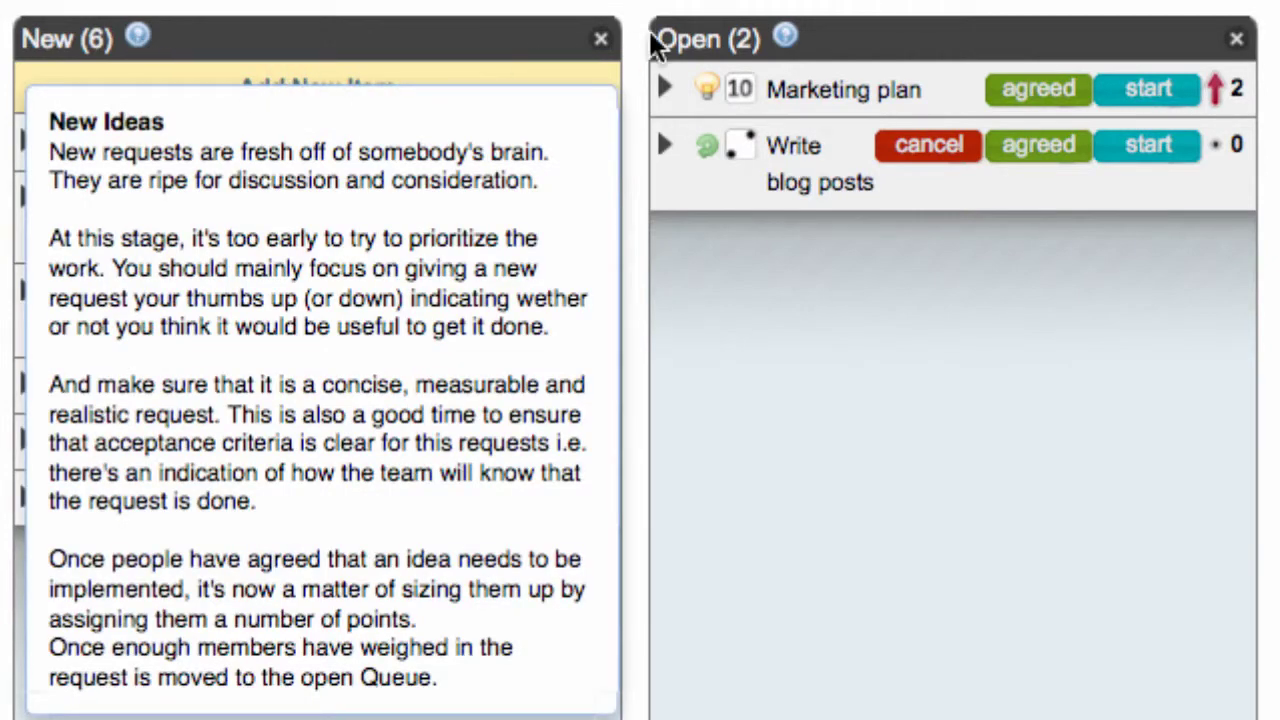
Step: View the retrospective of the lower "Pick a mascot for our project" item in the Done list and show the dashboard key
mouse_move(788, 45)
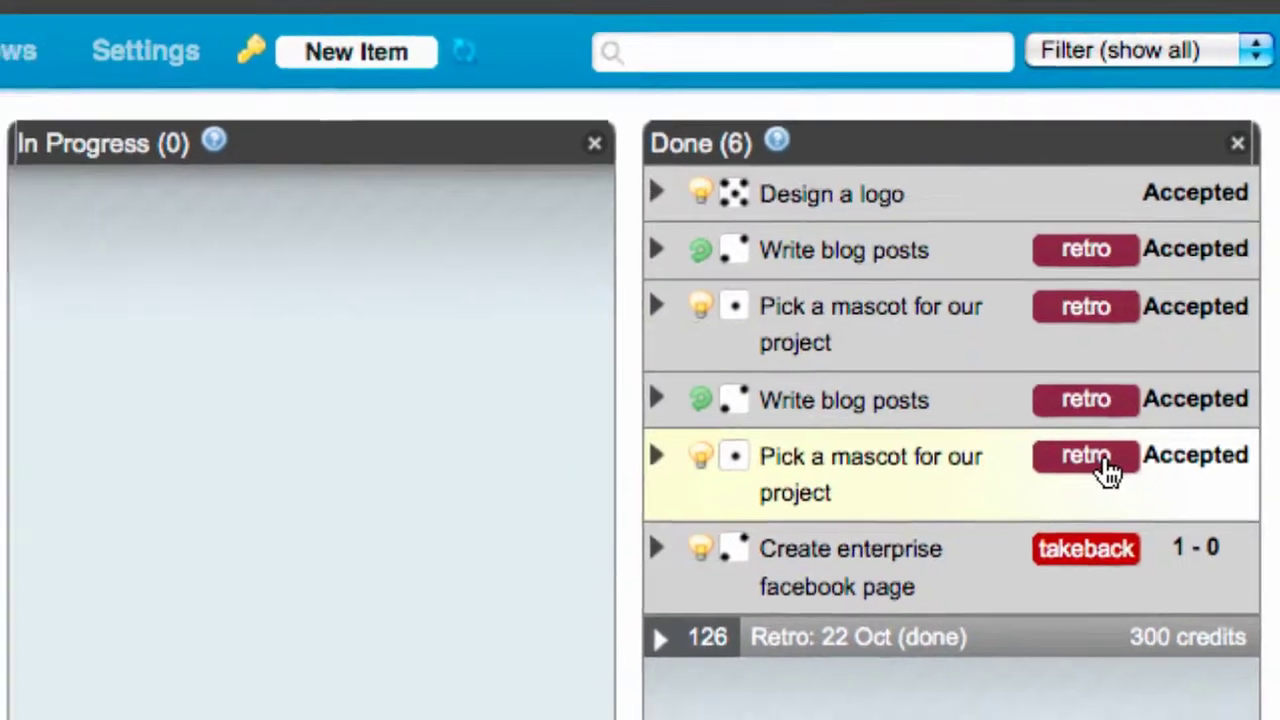
left_click(1073, 471)
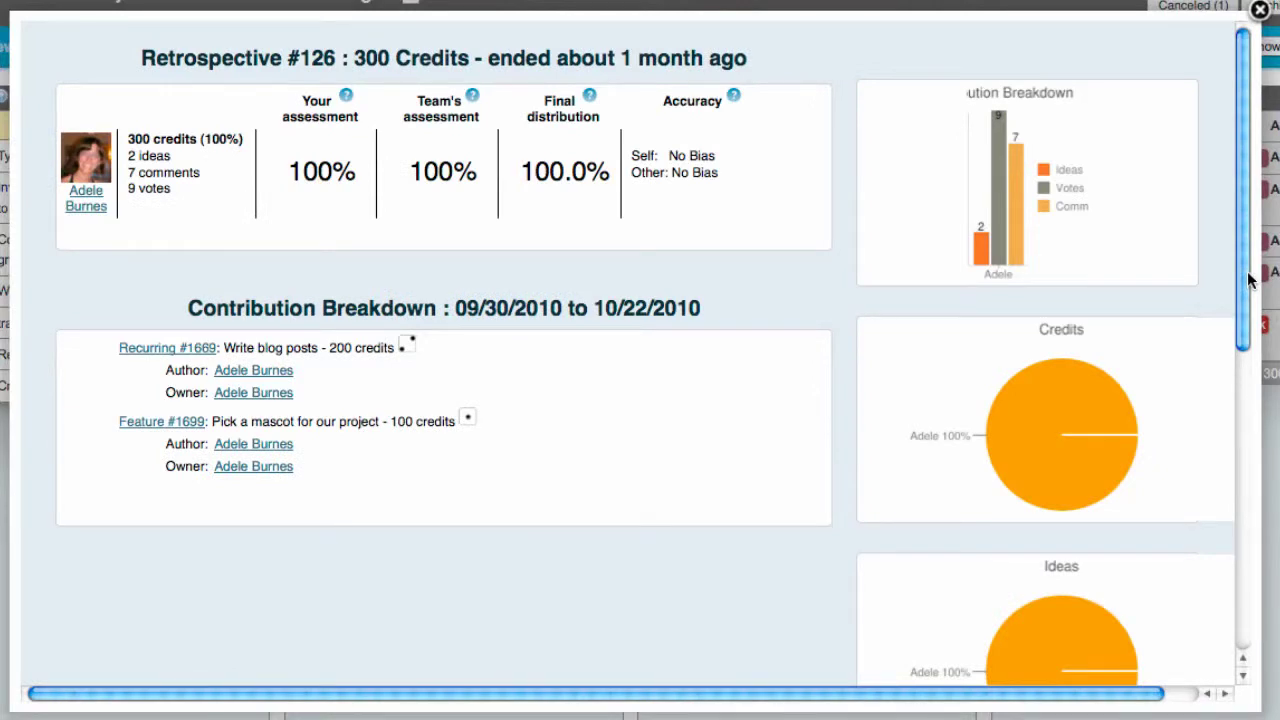
left_click(1259, 12)
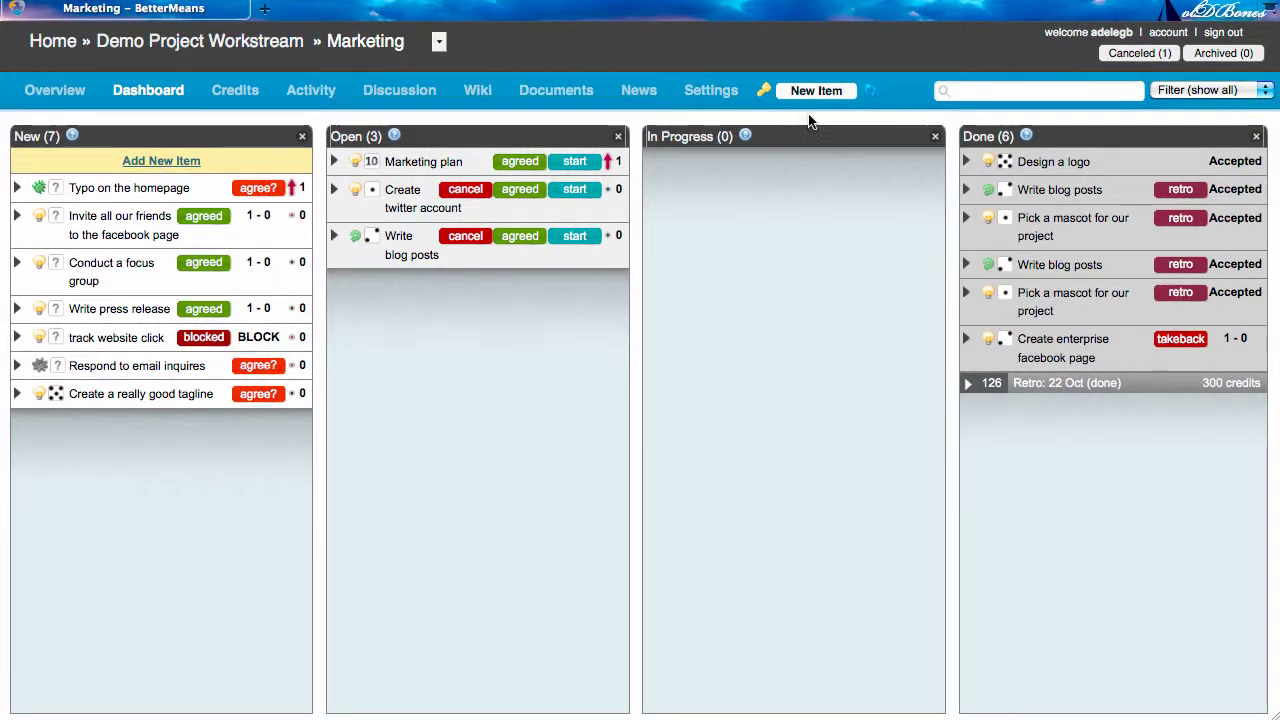
left_click(764, 98)
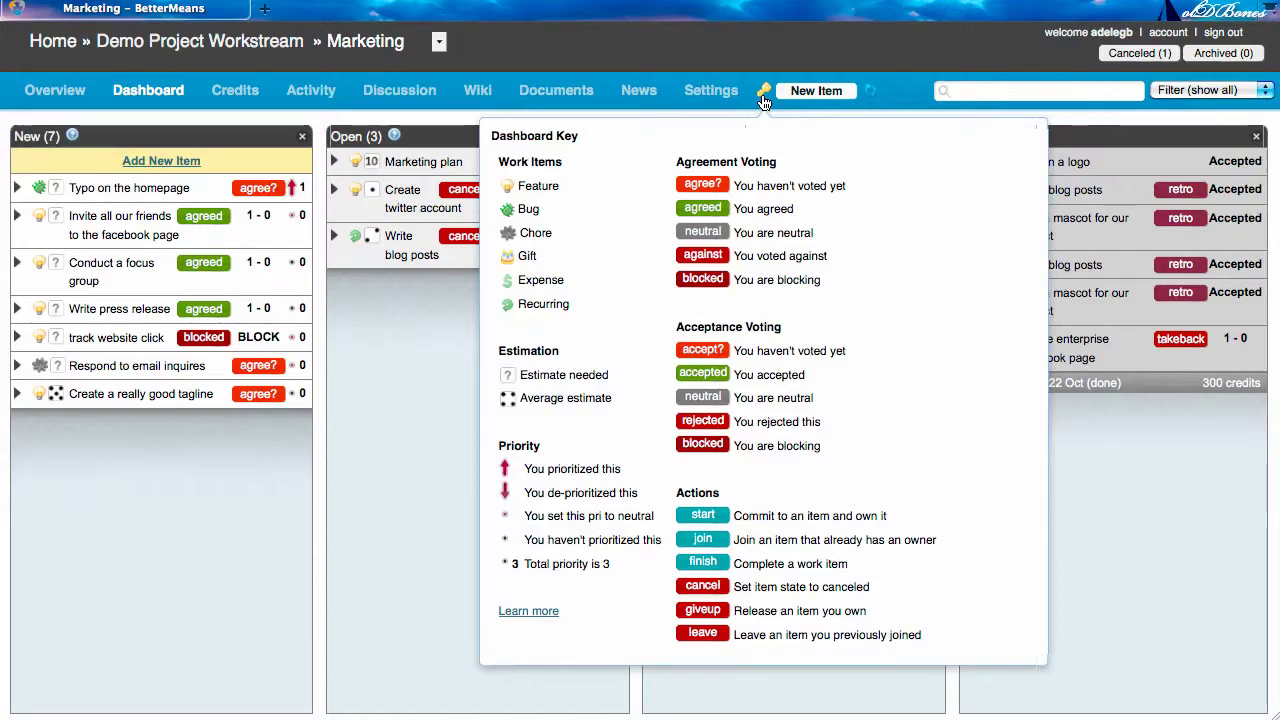